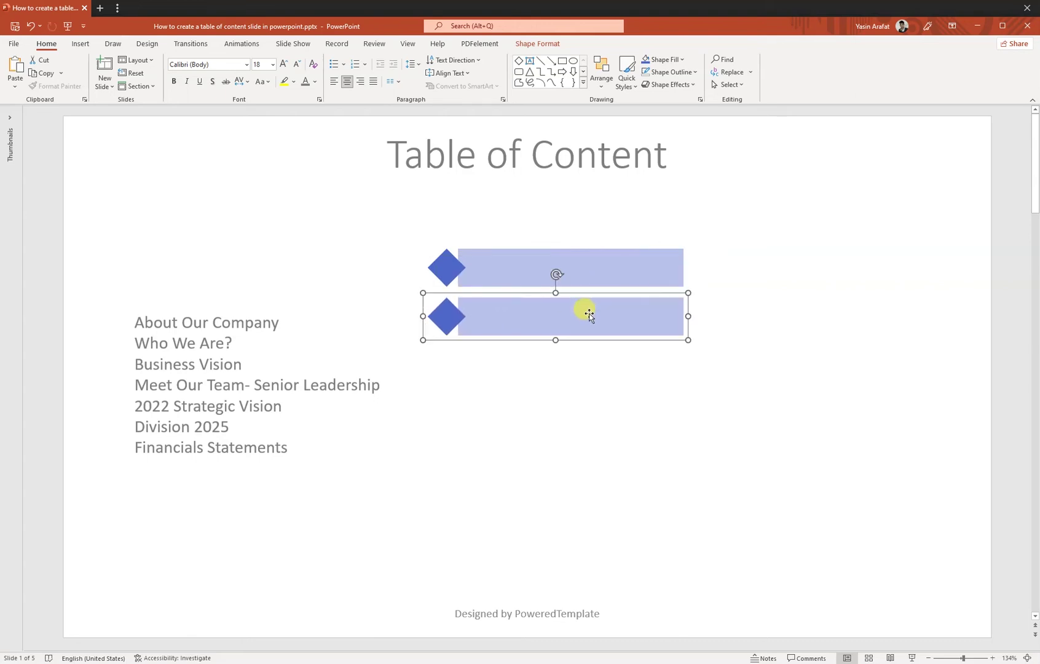
Add a third diamond-and-bar group below the second, then duplicate all three and stack the copies directly beneath them
key("ctrl+v")
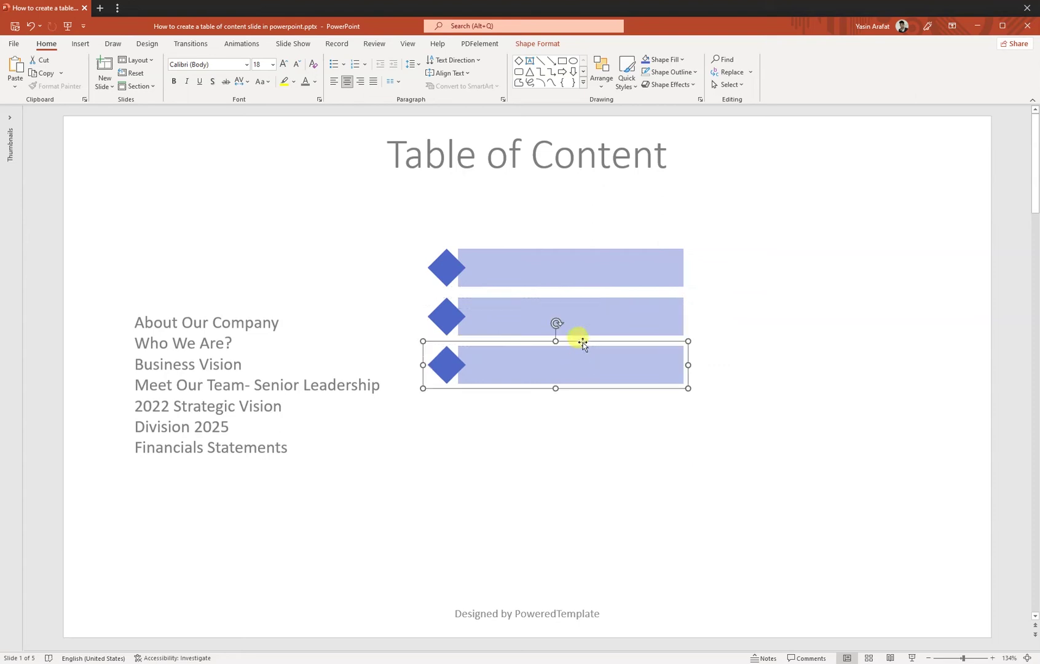
left_click(584, 316, "shift")
left_click(607, 264, "shift")
key("ctrl+c")
key("ctrl+v")
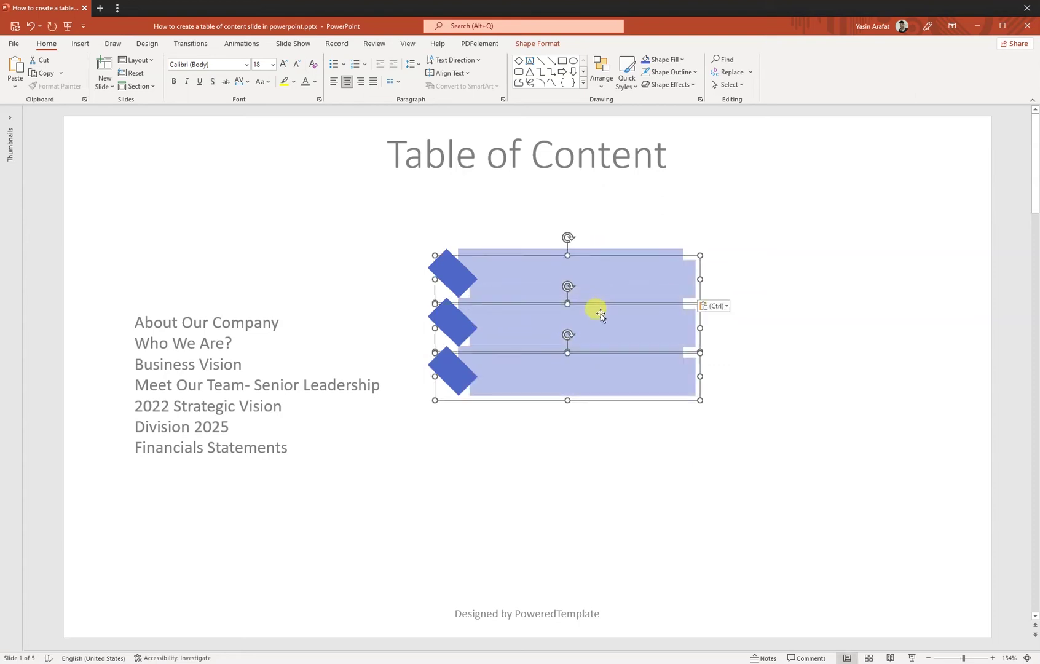
left_click_drag(607, 332, 596, 464)
left_click(733, 486)
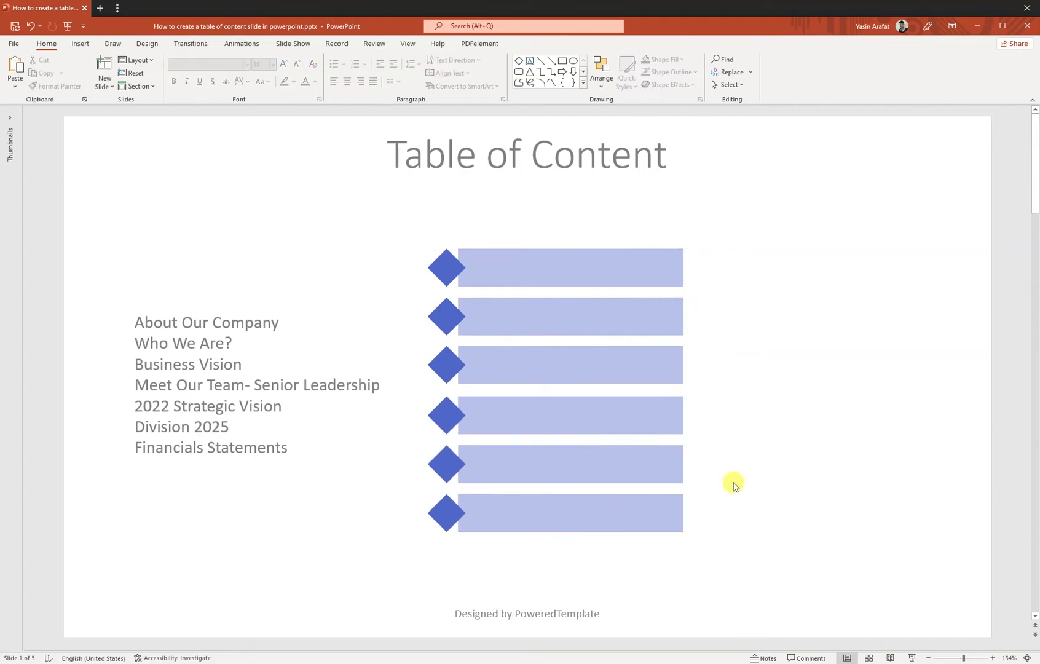
Duplicate the lowest diamond-and-bar group and place the copy beneath it as the seventh row
left_click(572, 518)
key("ctrl+c")
key("ctrl+v")
left_click_drag(581, 556, 583, 565)
Distribute all seven diamond-and-bar groups vertically and move them to the right half of the slide, slightly higher
left_click(587, 510, "shift")
left_click(594, 461, "shift")
left_click(600, 416, "shift")
left_click(601, 370, "shift")
left_click(595, 318, "shift")
left_click(607, 273, "shift")
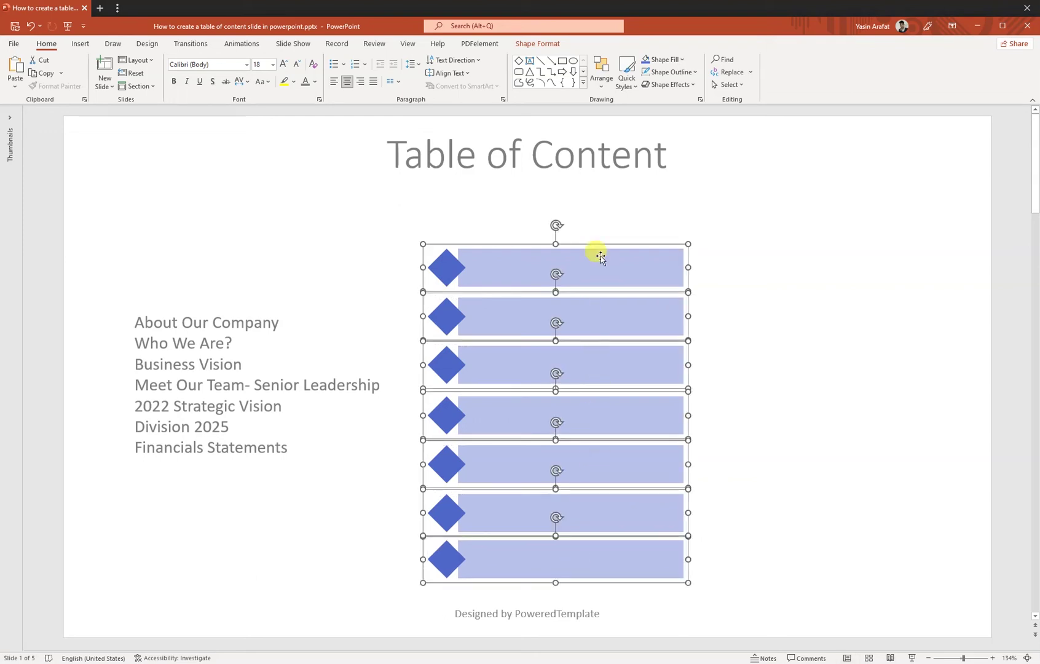
left_click(601, 71)
mouse_move(647, 266)
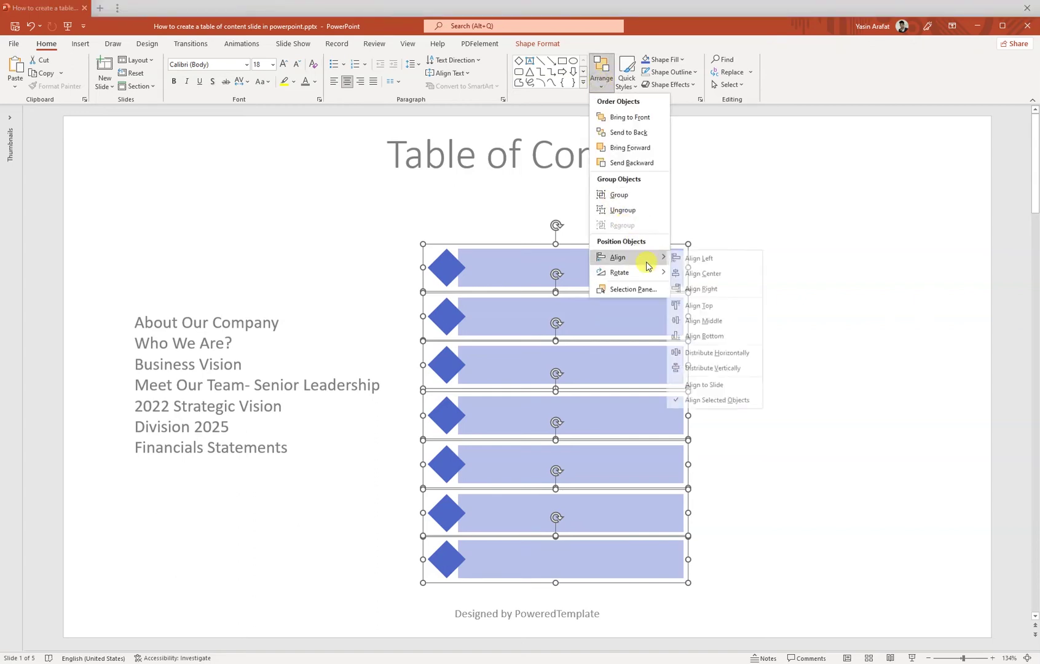
left_click(712, 370)
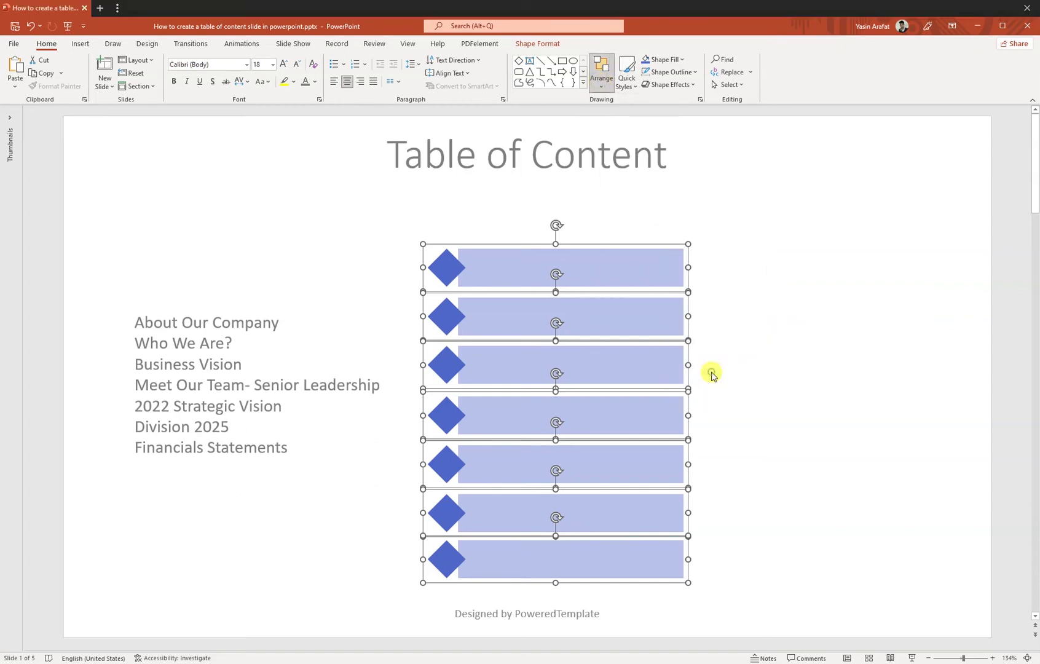
left_click_drag(615, 421, 820, 392)
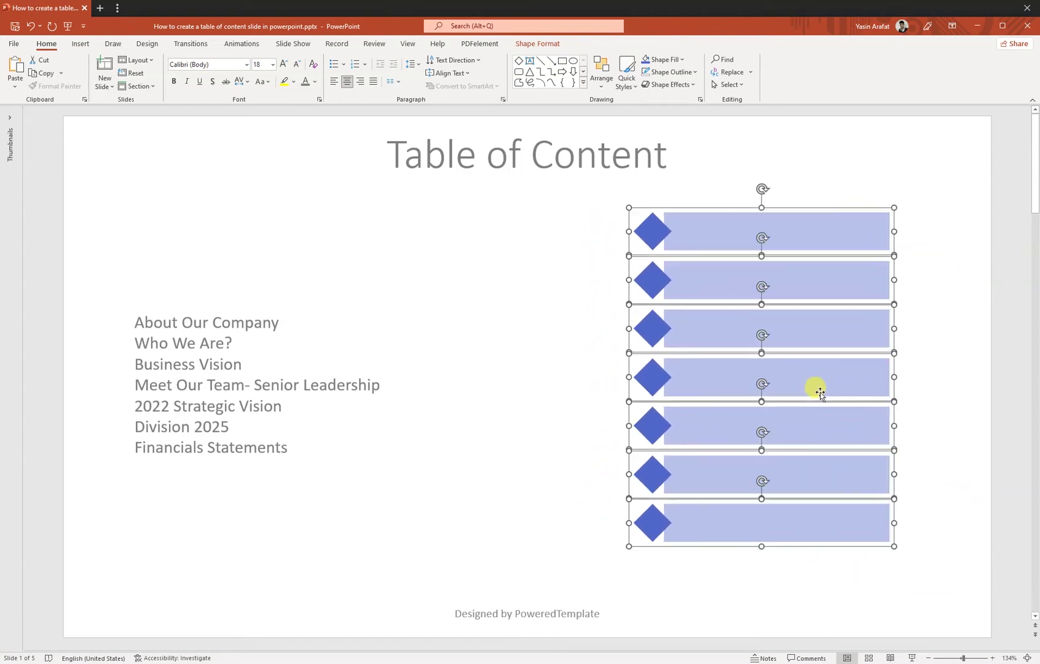
left_click(572, 388)
Stagger the rows symmetrically around the middle one by shifting the outer, second and third pairs progressively to the left
left_click(719, 519)
left_click(730, 233, "shift")
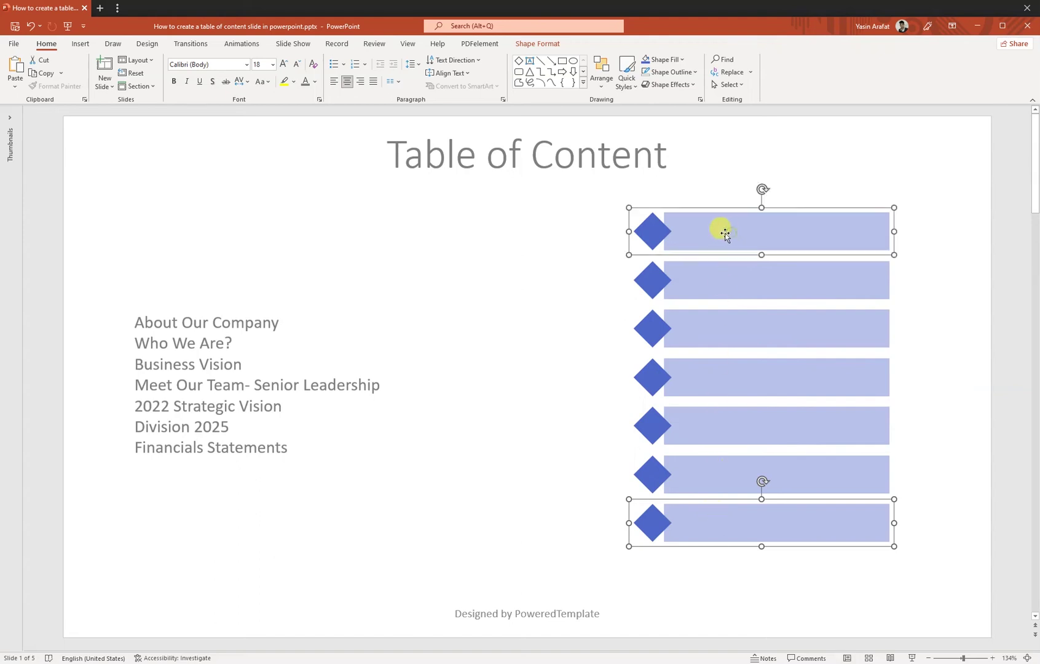
left_click_drag(712, 234, 694, 235)
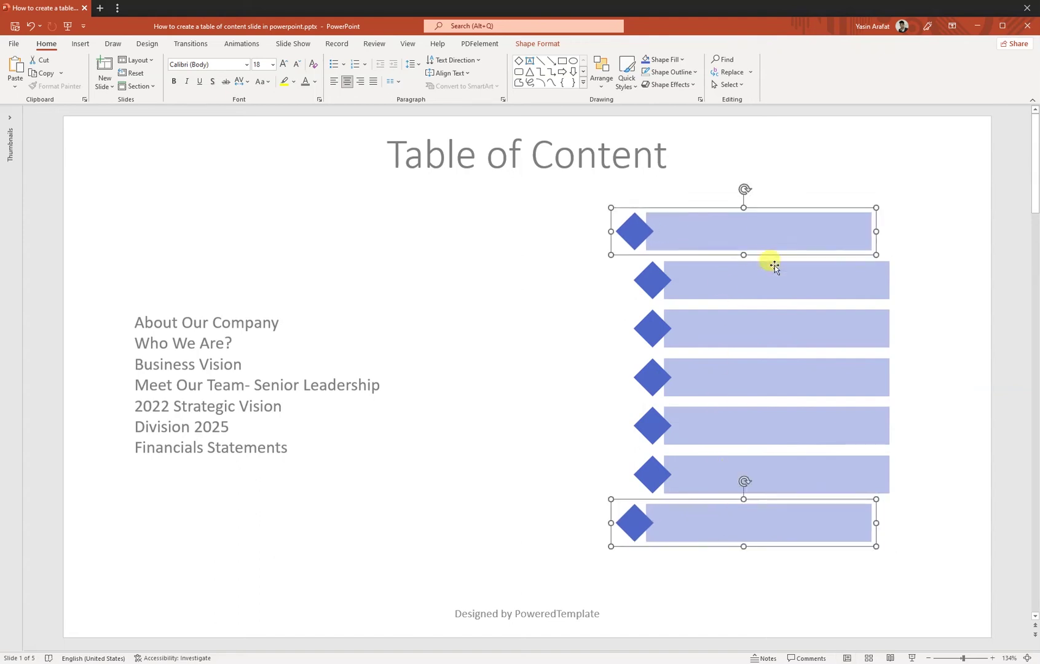
left_click(779, 283, "shift")
left_click(804, 475, "shift")
mouse_move(846, 476)
left_mouse_down()
mouse_move(820, 475)
mouse_move(829, 477)
left_mouse_up()
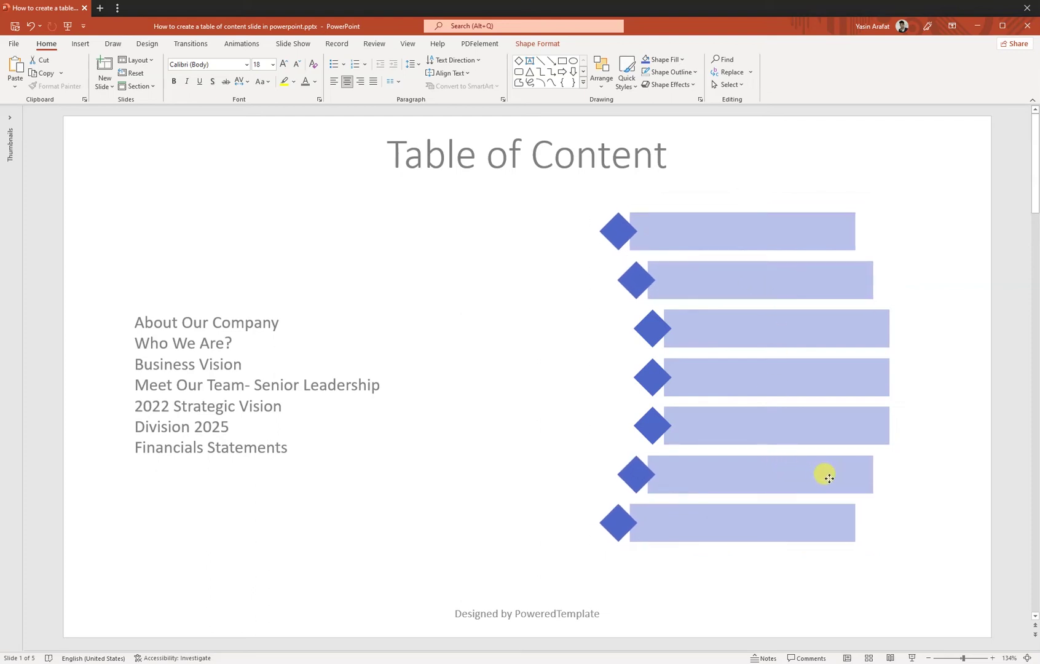
left_click_drag(828, 477, 812, 474)
left_click(835, 423, "shift")
left_click(832, 330, "shift")
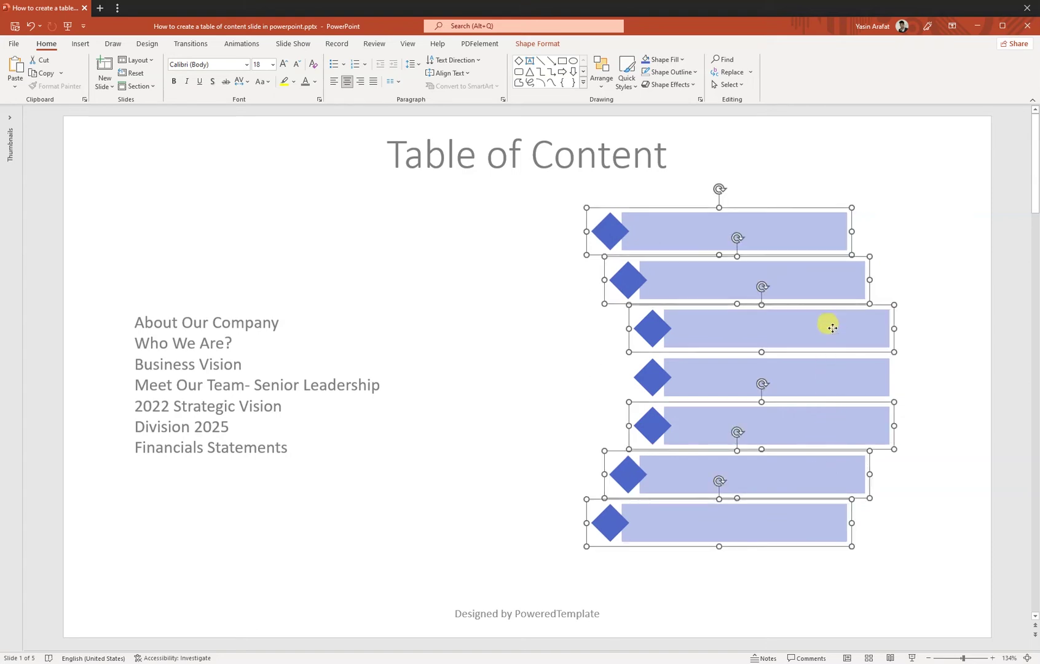
left_click_drag(854, 328, 834, 336)
Widen the stagger by moving the first and seventh rows further left, followed by the second/sixth and third/fifth pairs
left_click(904, 543)
left_click(766, 527)
left_click(768, 235, "shift")
left_click_drag(779, 241, 754, 244)
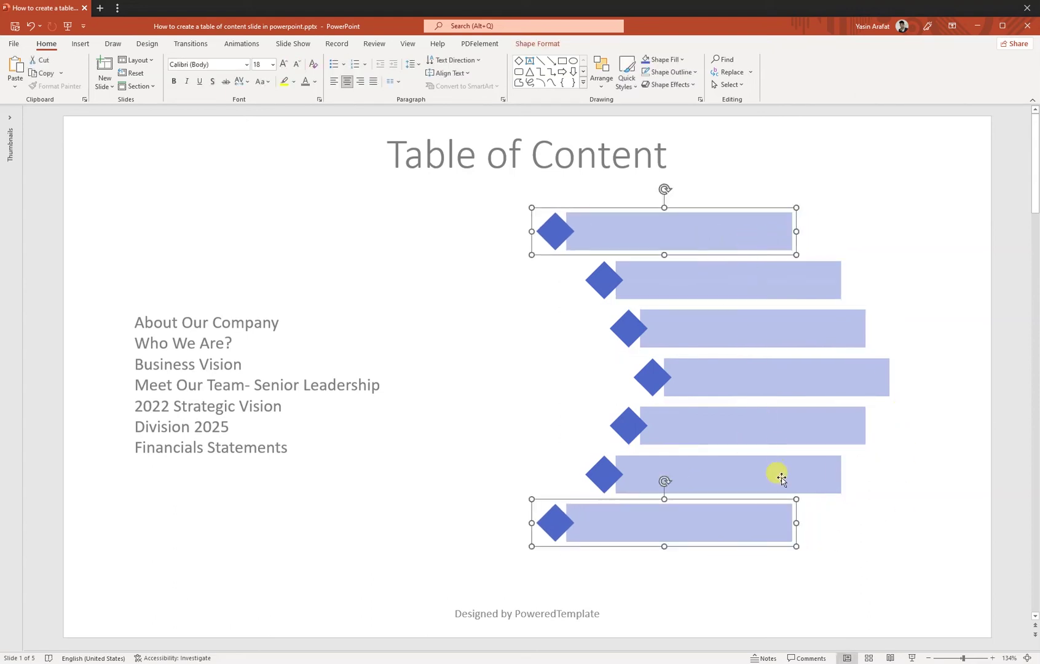
left_click(782, 479, "shift")
left_click(787, 278, "shift")
left_click_drag(824, 278, 809, 281)
left_click(836, 338, "shift")
left_click(847, 427, "shift")
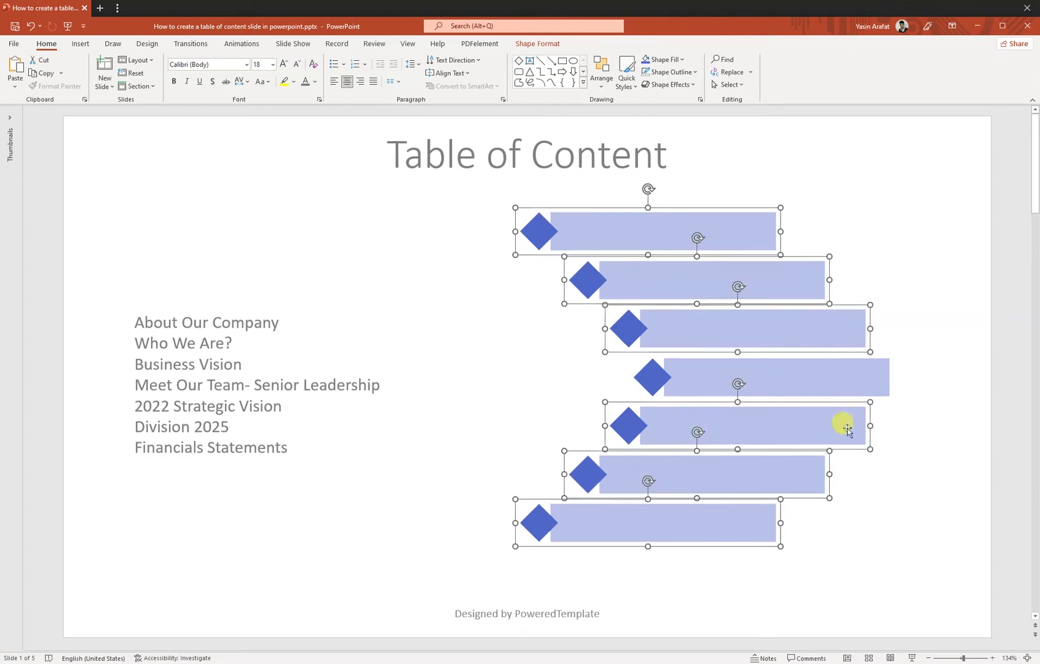
left_click_drag(849, 427, 843, 427)
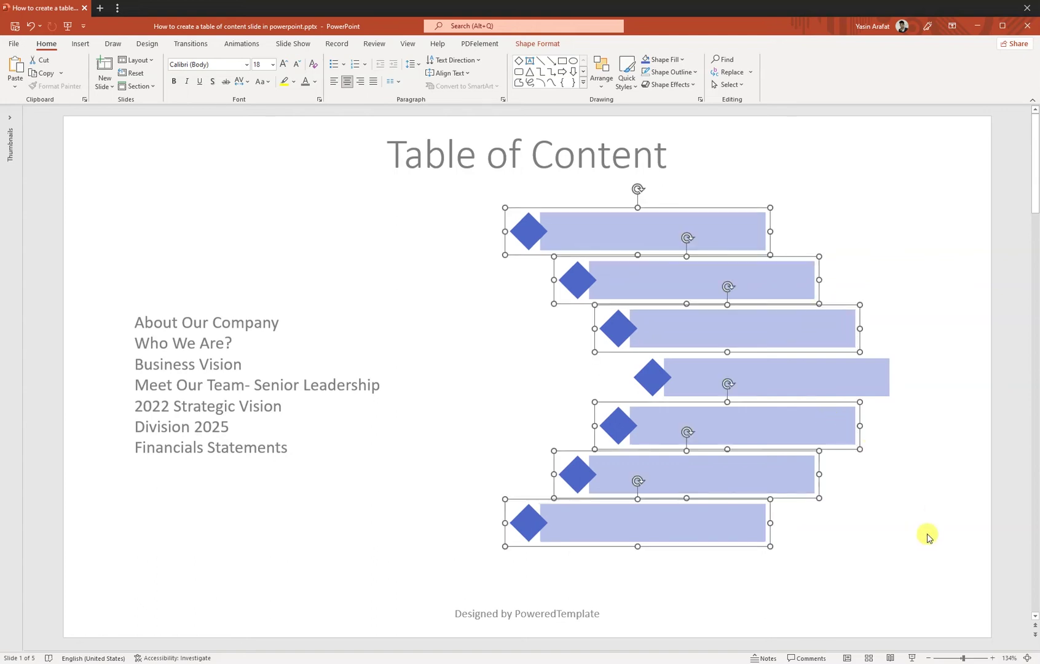
left_click(927, 534)
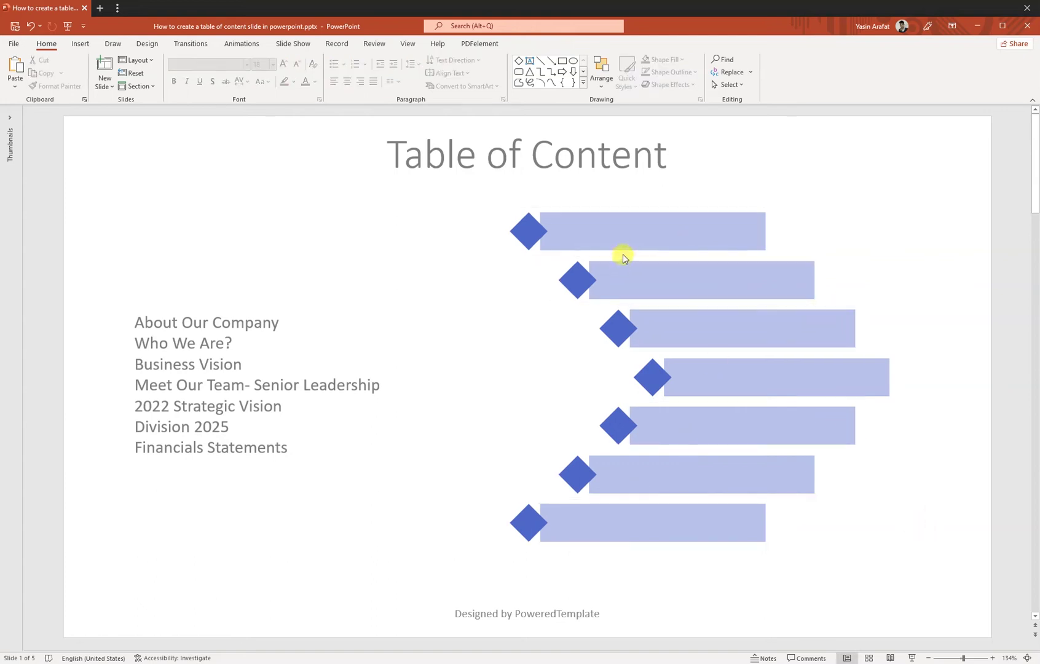
Fill the second row's diamond with the theme light blue and its bar with a lighter tint of that colour
left_click(574, 277)
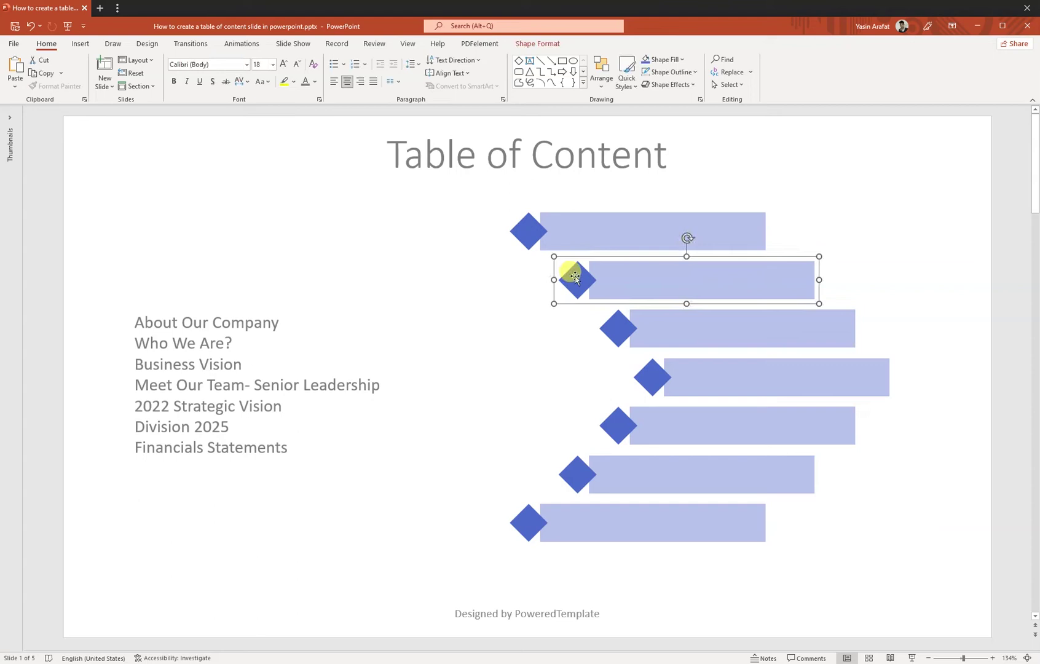
left_click(684, 59)
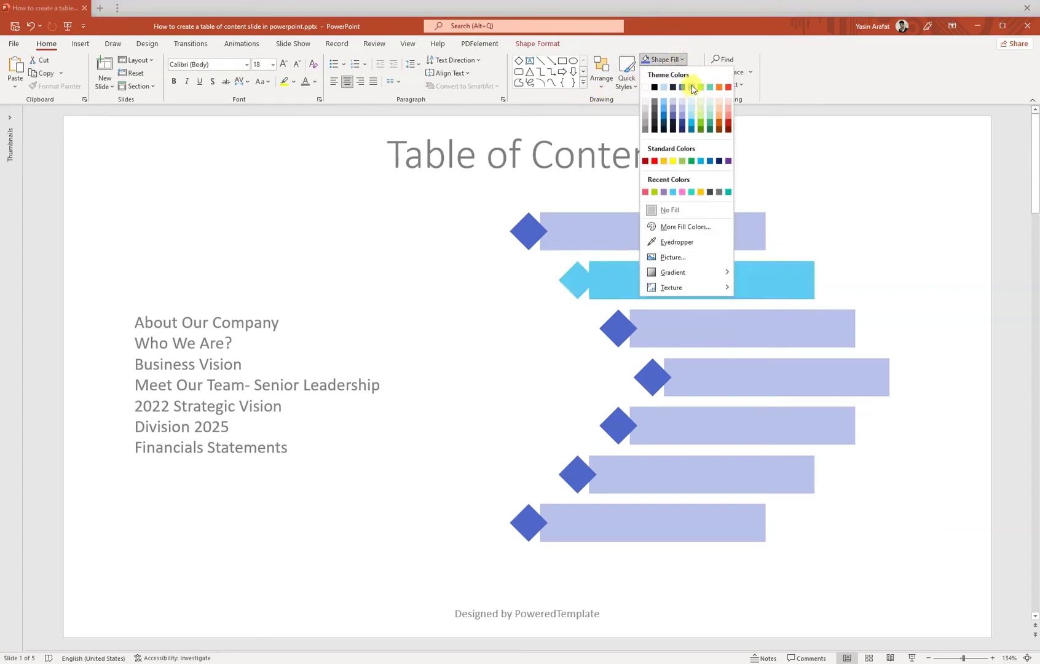
left_click(692, 88)
left_click(624, 287)
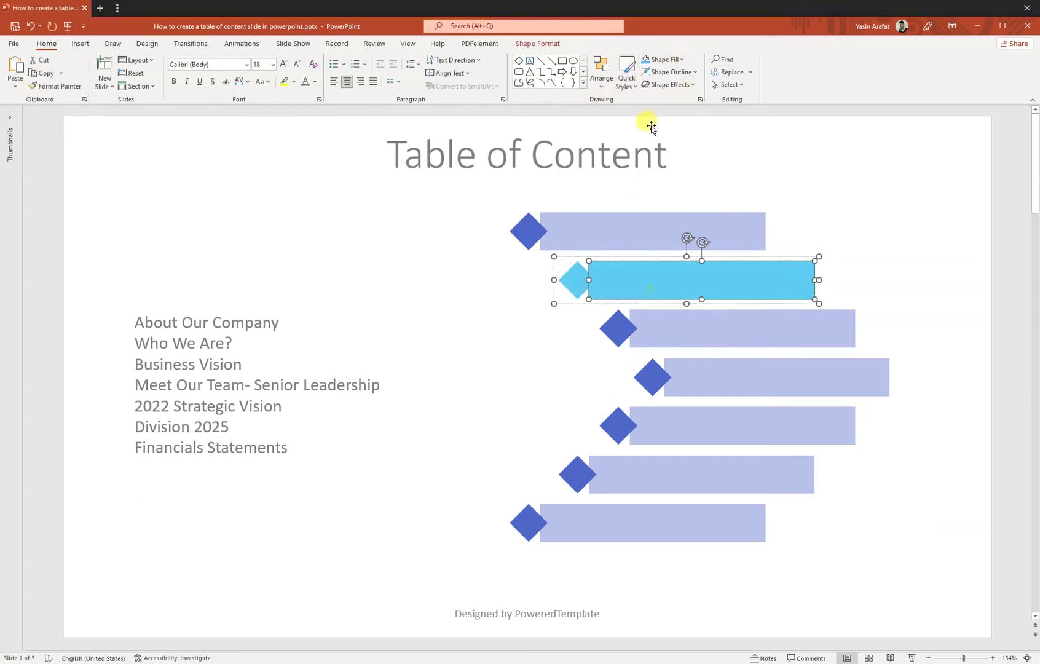
left_click(683, 58)
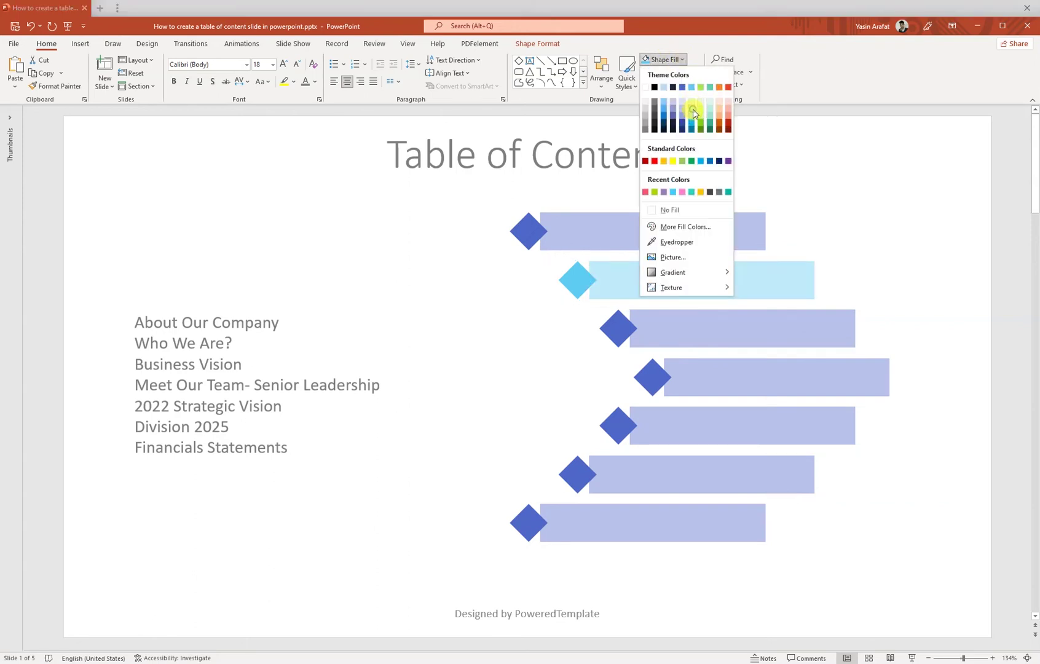
left_click(693, 109)
Fill the third row's diamond with the theme lime green and its bar with a very light tint of it
left_click(684, 339)
left_click(683, 59)
left_click(684, 196)
left_click(689, 327)
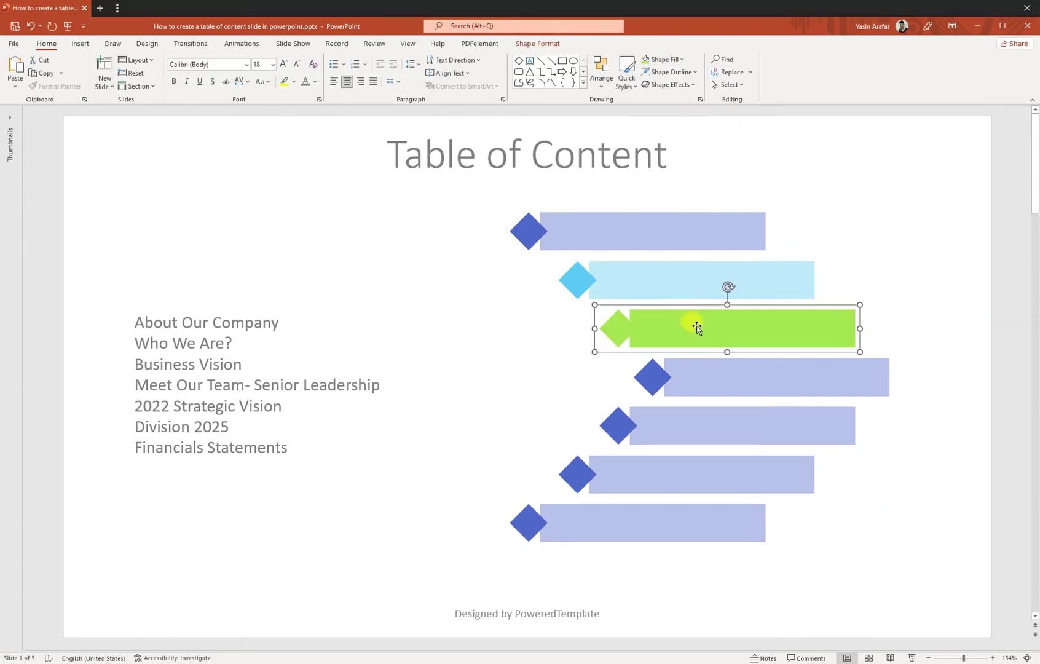
left_click(684, 59)
left_click(699, 100)
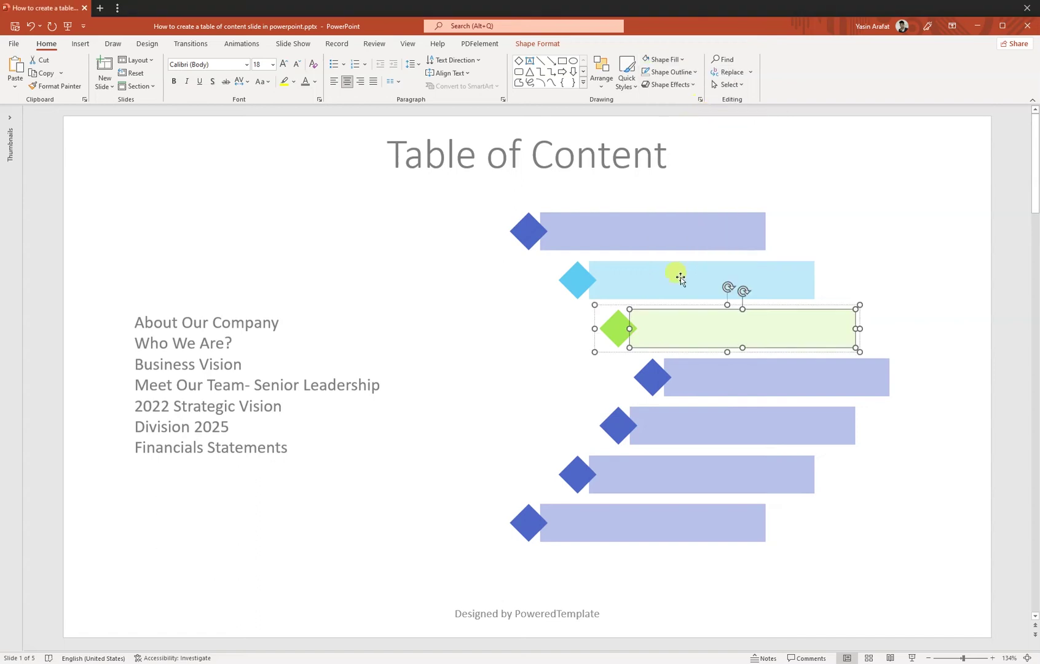
Fill the fourth row's diamond with the theme teal and its bar with a lighter teal tint
left_click(698, 381)
left_click(878, 374)
left_click(683, 58)
left_click(705, 88)
left_click(683, 59)
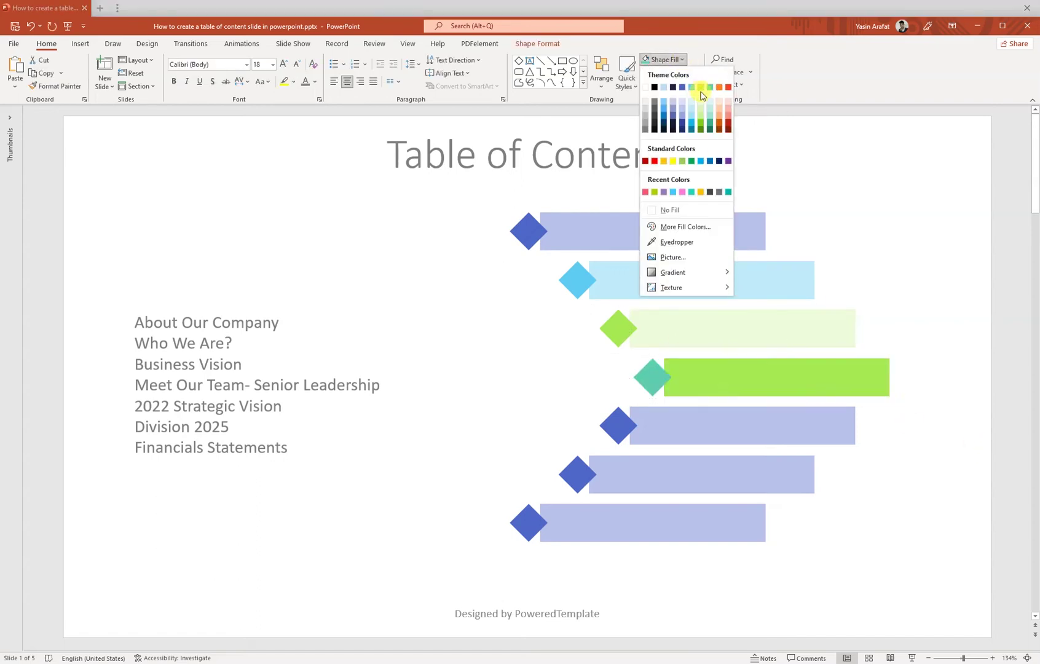
left_click(708, 105)
Fill the fifth row's diamond with the theme orange and its bar with a very light orange tint
left_click(720, 437)
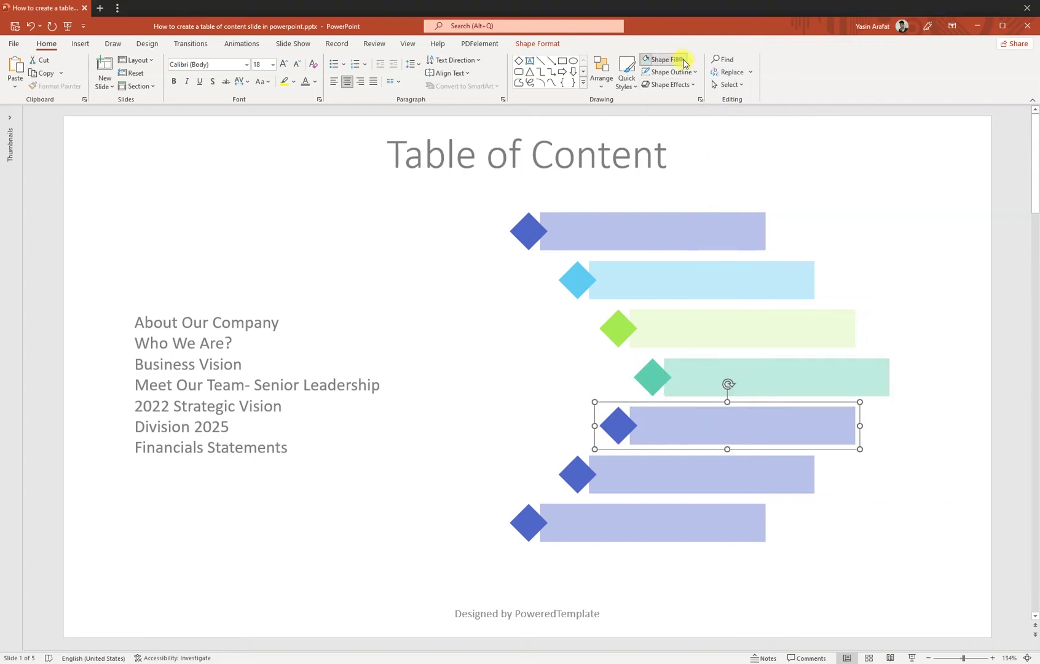
left_click(683, 59)
left_click(717, 88)
left_click(684, 59)
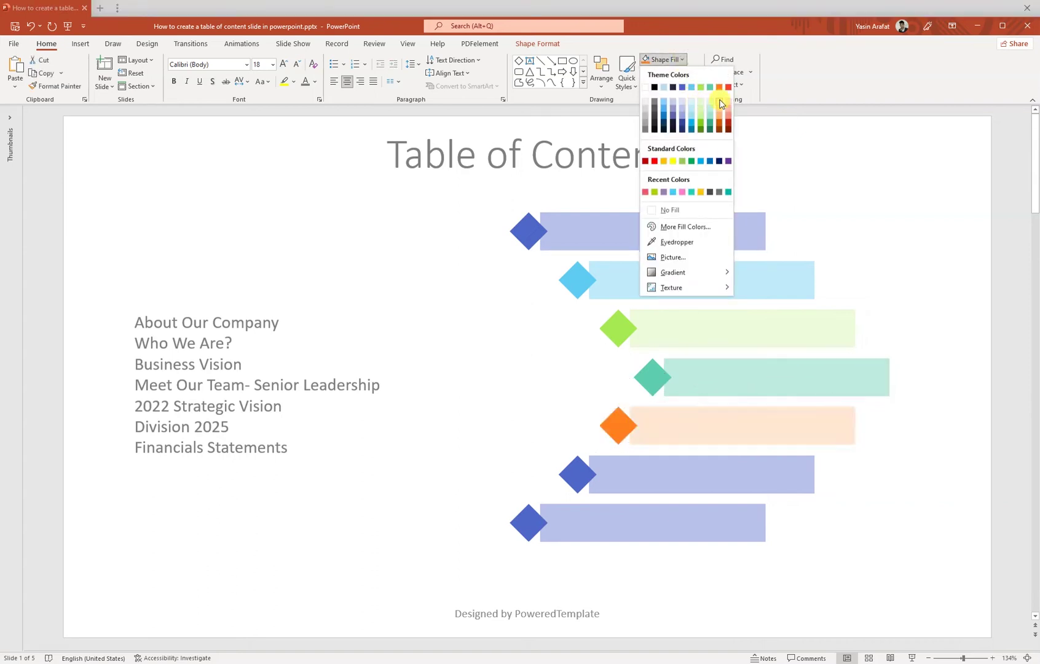
left_click(718, 97)
Fill the sixth row's diamond with the theme red and its bar with a very light red tint
left_click(666, 462)
left_click(682, 59)
left_click(732, 89)
left_click(704, 477)
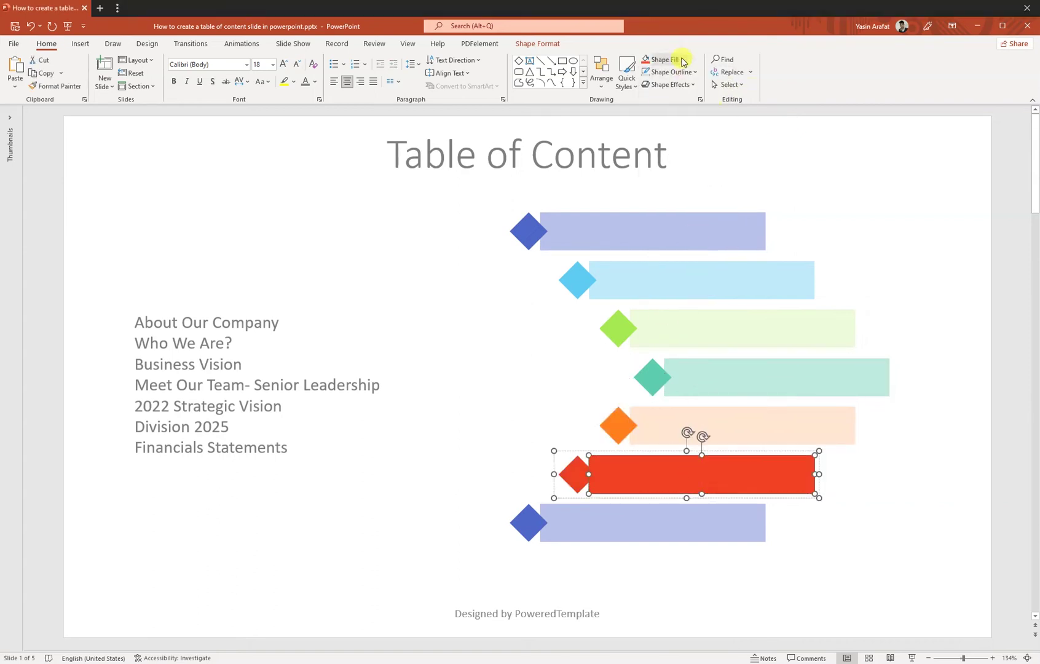
left_click(683, 59)
left_click(732, 97)
Fill the seventh row's diamond with medium gray and its bar with light gray
left_click(652, 523)
left_click(681, 59)
left_click(654, 101)
left_click(686, 526)
left_click(682, 59)
left_click(645, 108)
left_click(826, 550)
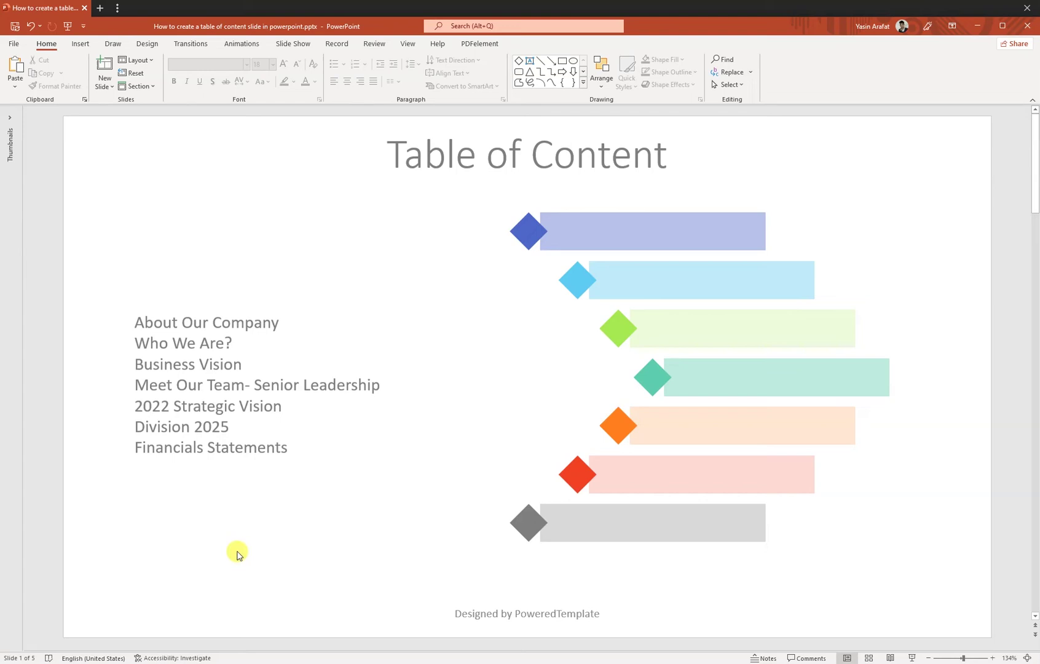
Move the line "About Our Company" from the text list into the first bar, without a trailing blank line
triple_click(206, 316)
key("ctrl+c")
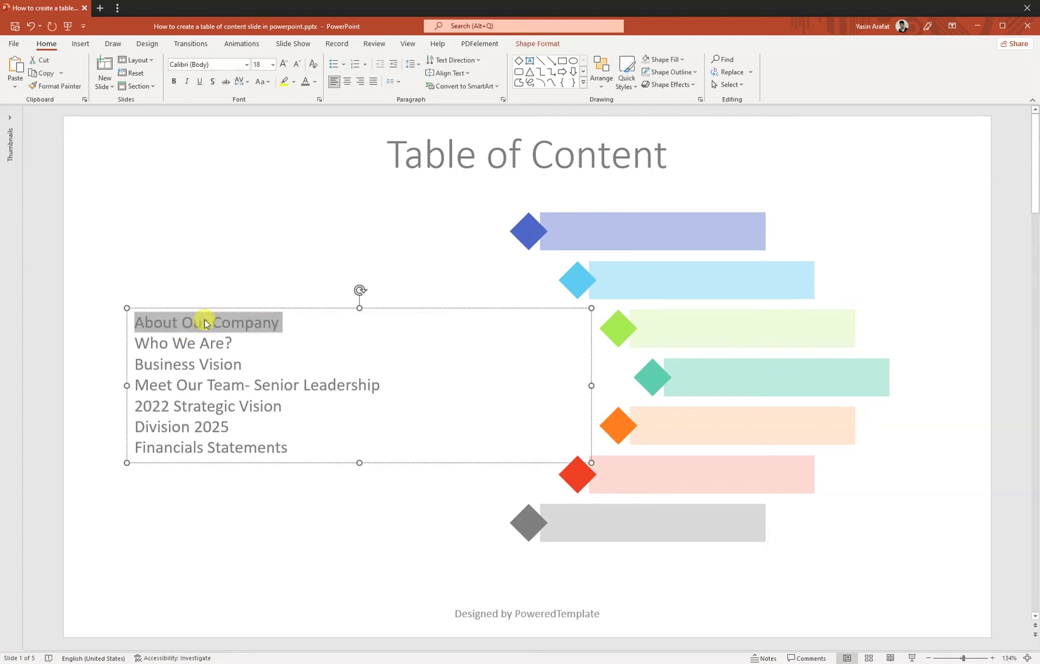
key("Delete")
left_click(614, 241)
left_click(613, 240)
key("ctrl+v")
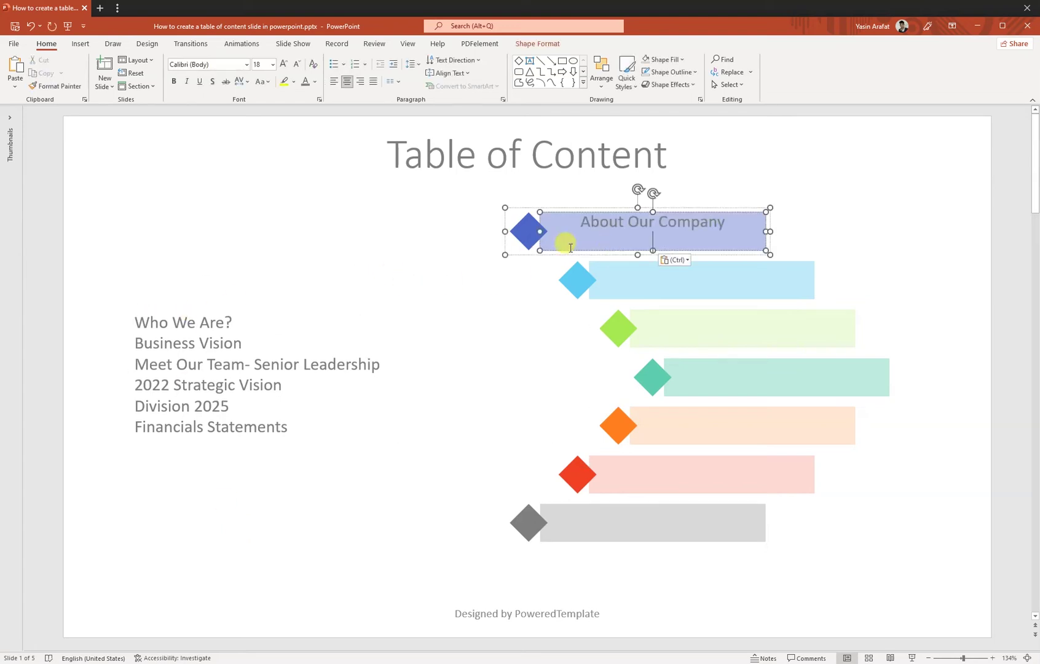
key("BackSpace")
Move the line "Who We Are?" from the text list into the second bar, without a trailing blank line
triple_click(153, 322)
key("ctrl+x")
left_click(692, 262)
left_click(688, 263)
key("ctrl+v")
key("BackSpace")
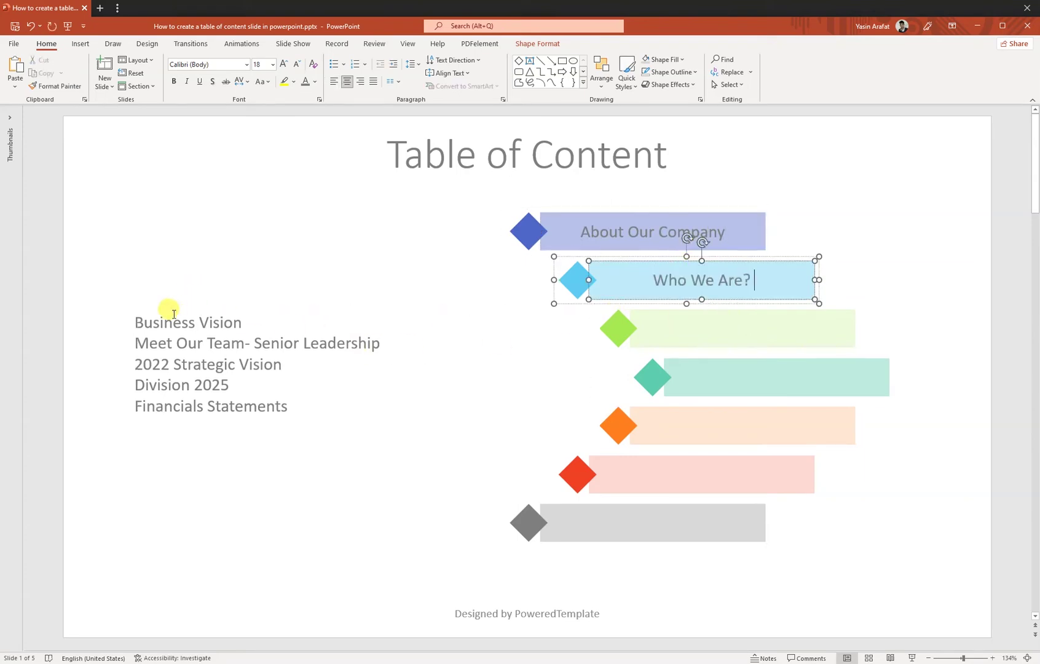
Move the line "Business Vision" from the text list into the third bar, without a trailing blank line
triple_click(172, 320)
key("ctrl+x")
left_click(759, 336)
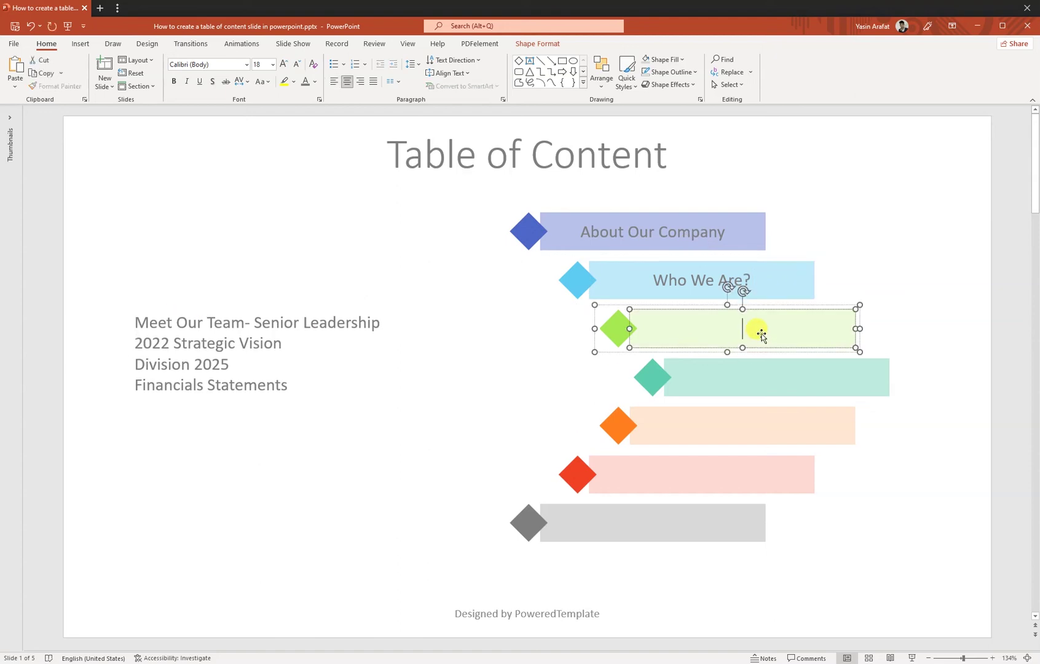
left_click(756, 332)
key("ctrl+v")
key("BackSpace")
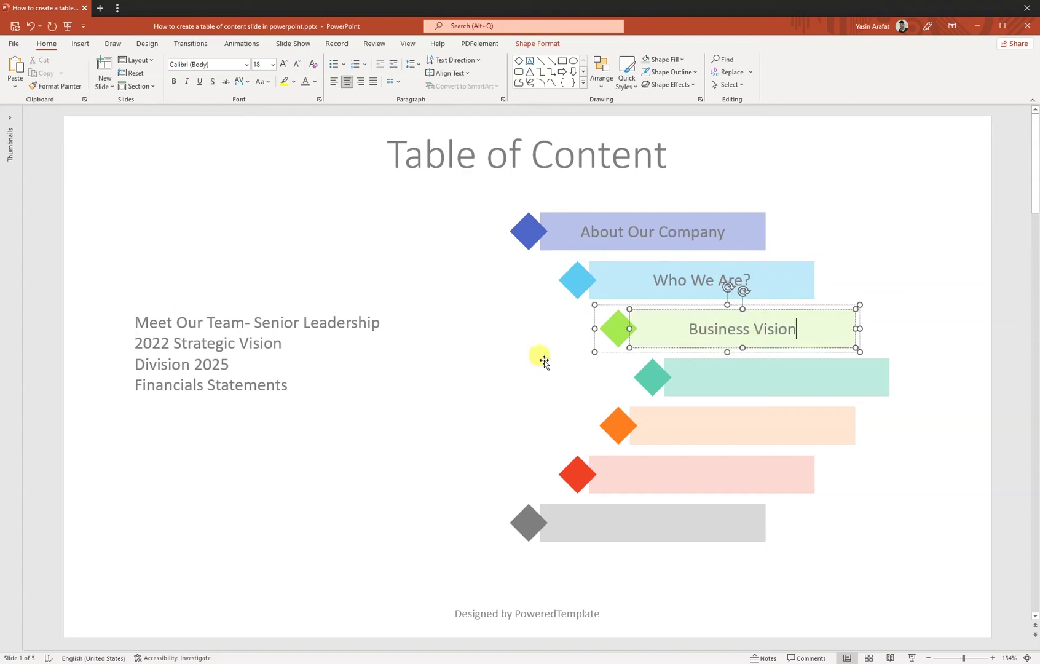
Move the line "Meet Our Team- Senior Leadership" from the text list into the fourth bar, without a trailing blank line
left_click(184, 337)
triple_click(187, 322)
key("ctrl+x")
left_click(777, 374)
left_click(776, 375)
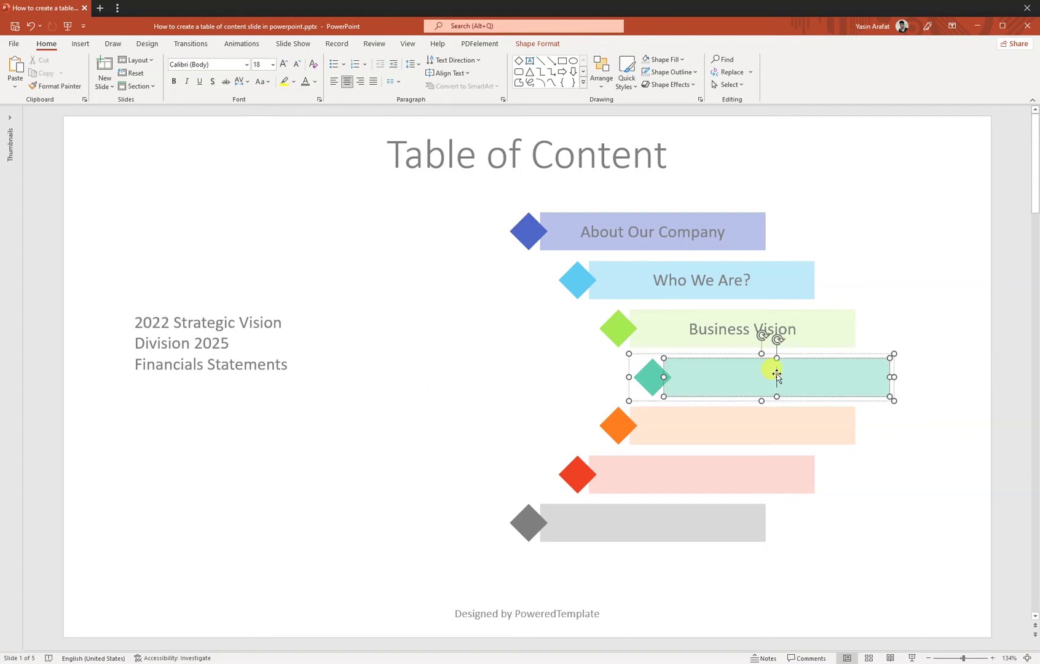
key("ctrl+v")
key("BackSpace")
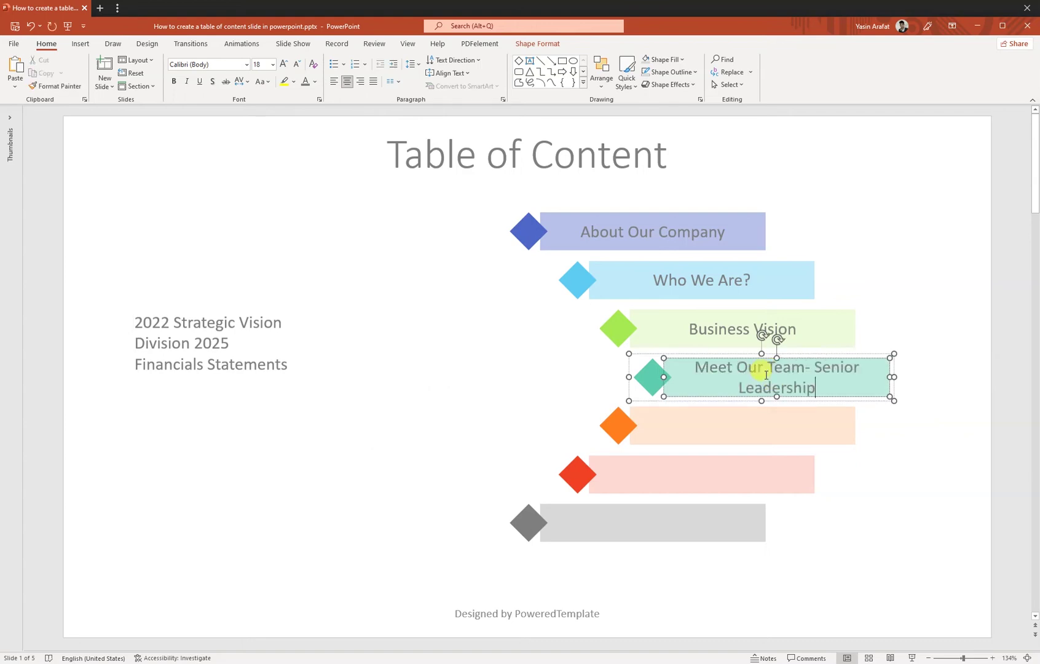
Move the line "2022 Strategic Vision" from the text list into the fifth bar, without a trailing blank line
left_click(221, 330)
triple_click(209, 322)
key("ctrl+x")
left_click(719, 426)
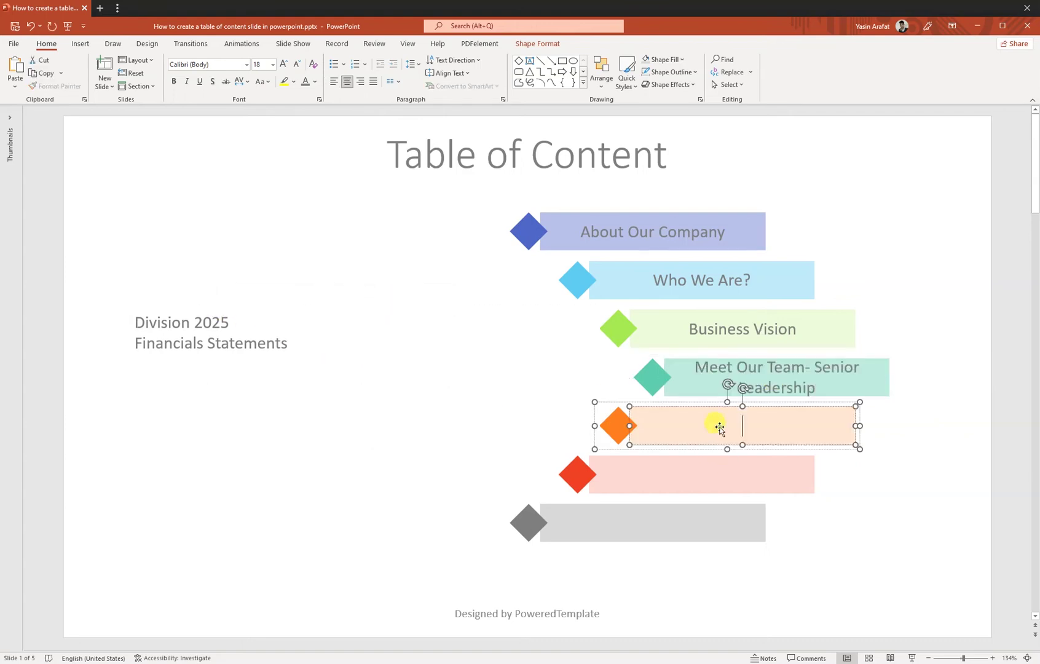
key("ctrl+v")
key("BackSpace")
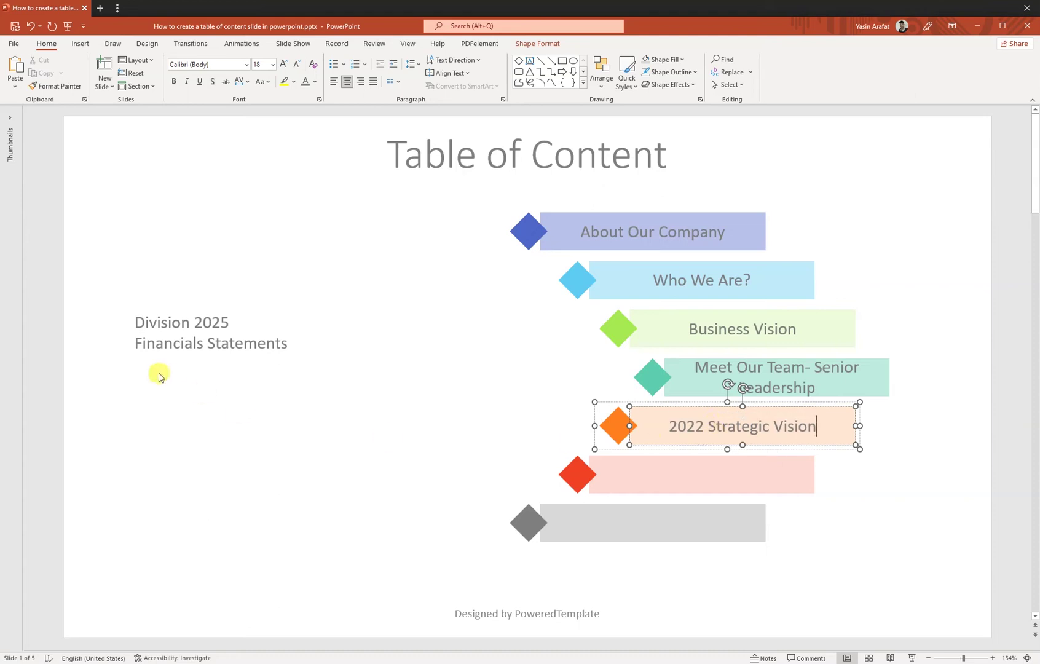
Move the line "Division 2025" from the text list into the sixth bar
triple_click(158, 321)
key("ctrl+x")
left_click(697, 472)
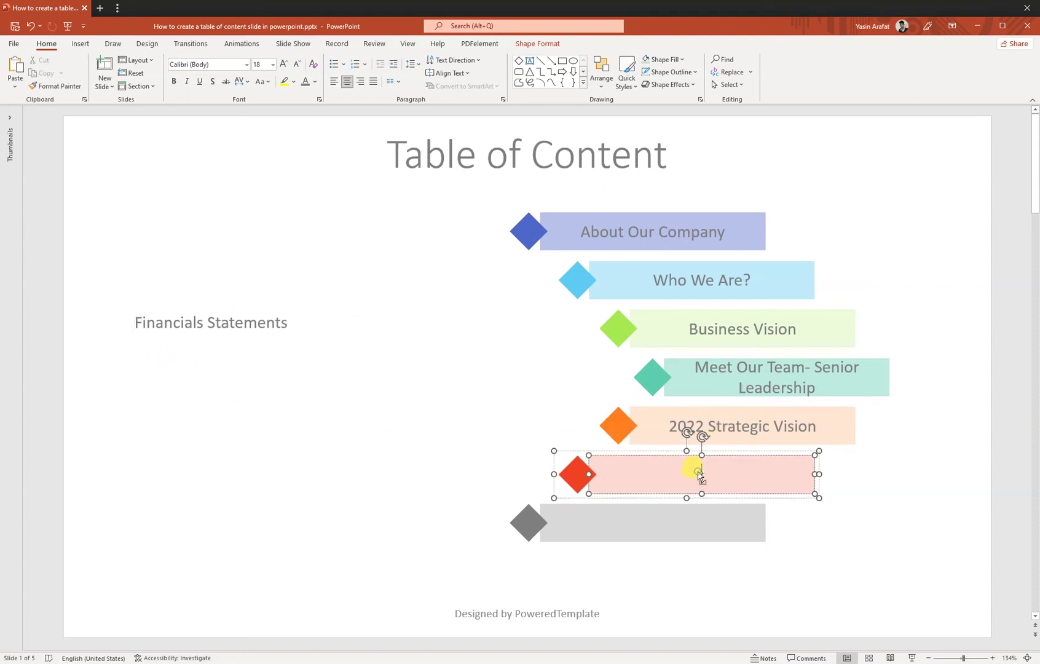
key("ctrl+v")
Move the line "Financials Statements" from the text list into the seventh bar, without a trailing blank line
left_click(186, 322)
triple_click(194, 325)
key("ctrl+x")
left_click(637, 516)
key("ctrl+v")
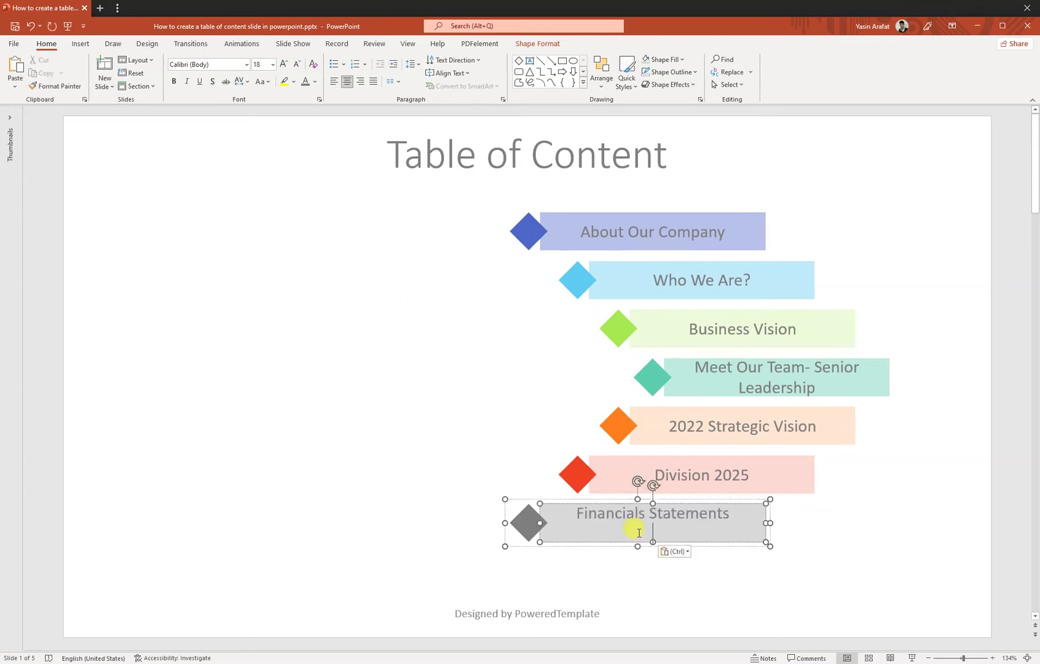
left_click(290, 338)
Left-align the text of all seven rows together
left_click(681, 227)
left_click(707, 283, "shift")
left_click(735, 331, "shift")
left_click(757, 389, "shift")
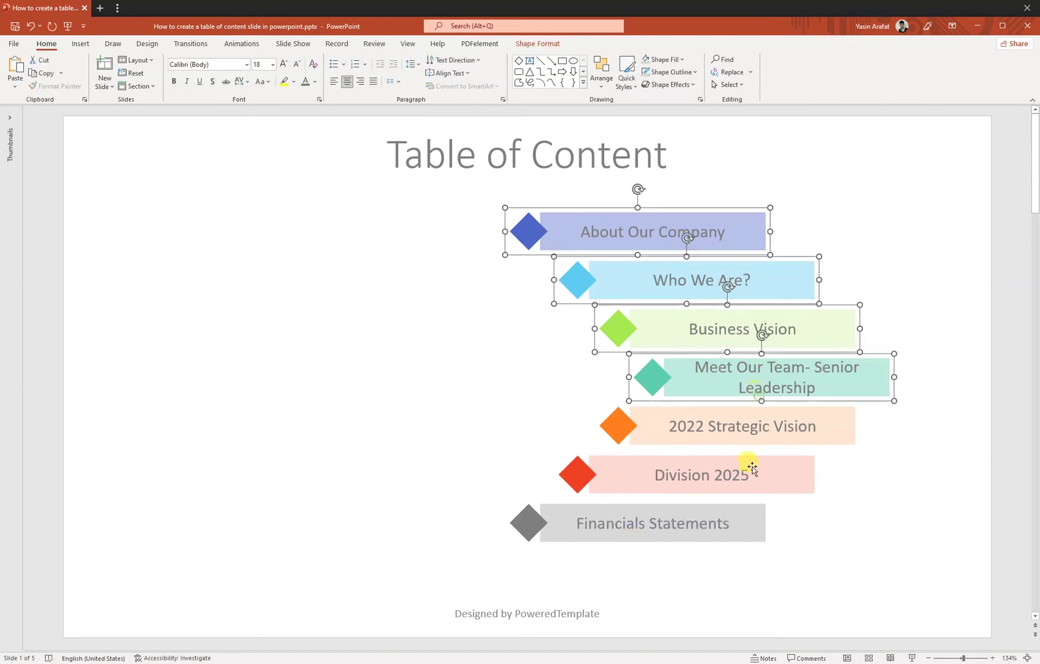
left_click(725, 488, "shift")
left_click(742, 426, "shift")
left_click(653, 523, "shift")
left_click(334, 81)
Set the left text margin of the seven selected rows to 0.3"
left_click(449, 72)
left_click(474, 192)
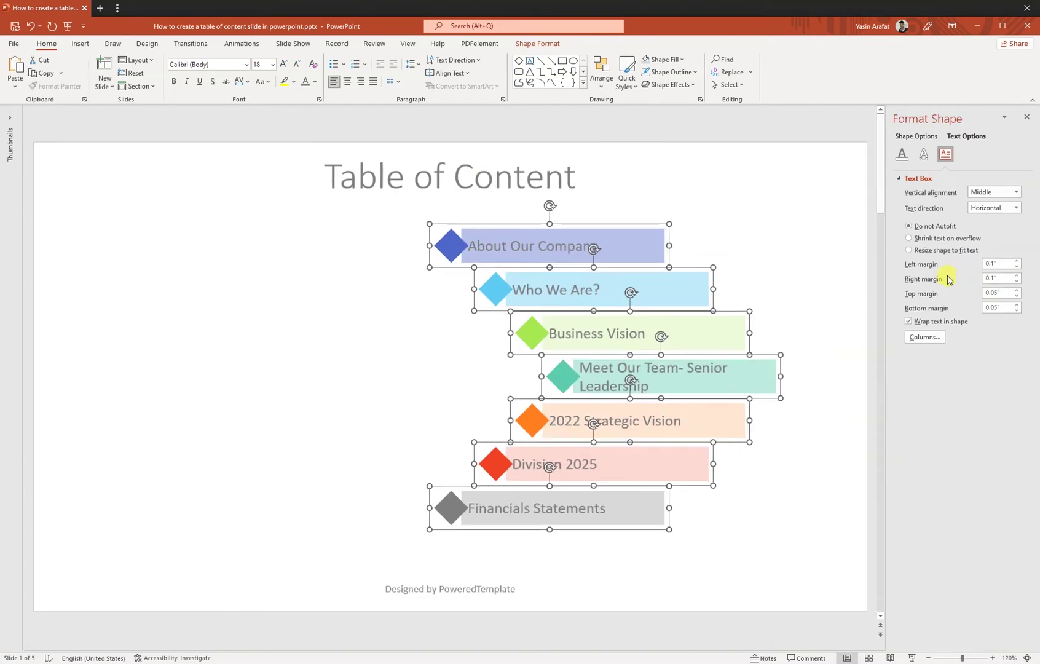
left_click(1018, 261)
left_click(1017, 261)
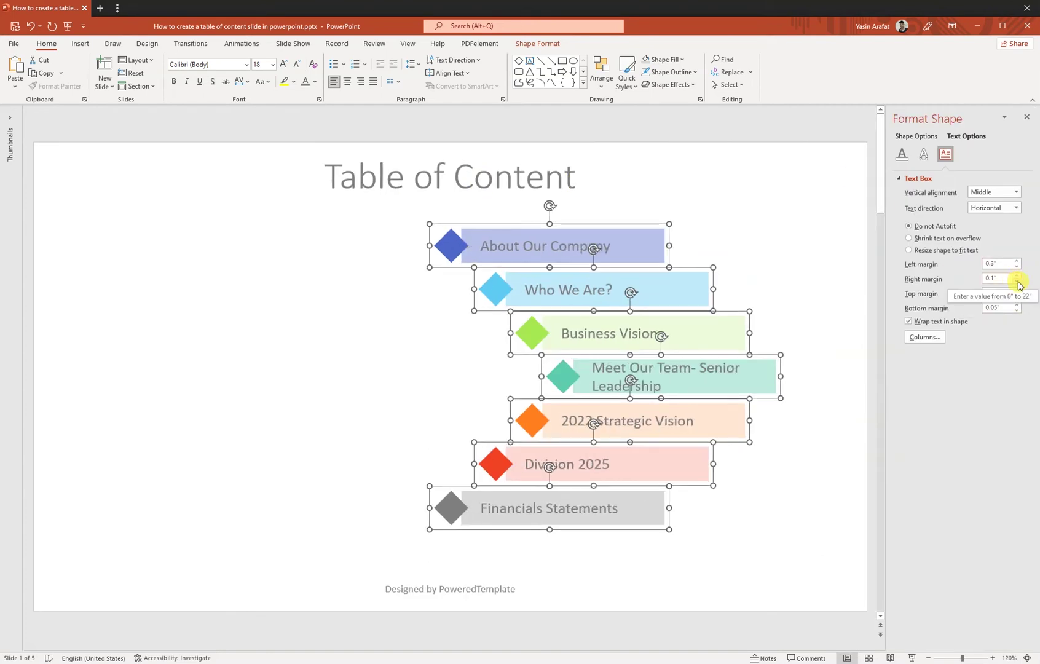
Reduce the font size of the seven rows' titles to 14
left_click(298, 65)
left_click(298, 65)
left_click(172, 293)
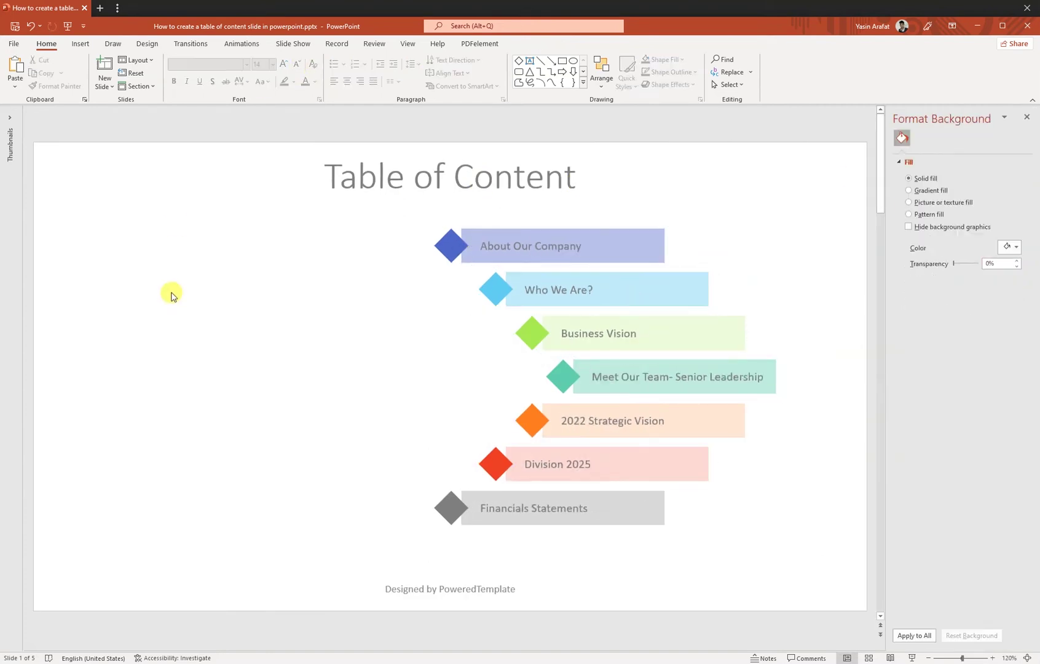
Number the diamonds 1 to 7 from the first row to the last
left_click(452, 247)
left_click(495, 289)
type("2")
left_click(532, 333)
type("3")
left_click(563, 377)
type("4")
left_click(533, 420)
type("5")
left_click(495, 463)
type("6")
left_click(449, 506)
type("7")
left_click(515, 508)
Ungroup all seven diamond-and-bar rows
left_click_drag(766, 556, 508, 287)
left_click(553, 298, "ctrl")
left_click(553, 252, "ctrl")
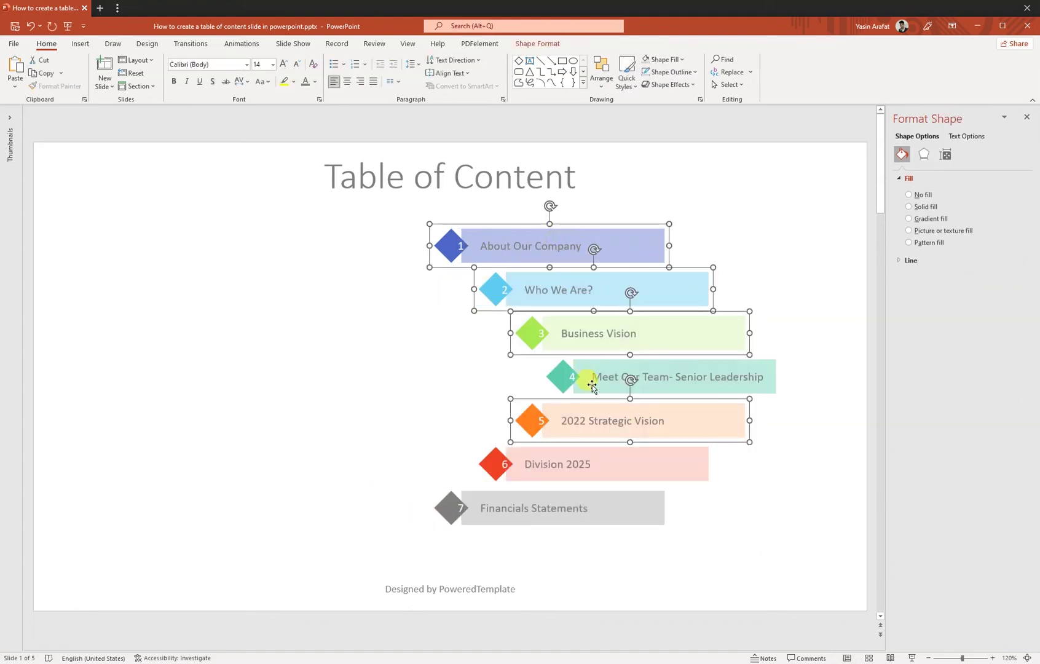
left_click(586, 376, "ctrl")
left_click(556, 467, "ctrl")
left_click(558, 514, "ctrl")
right_click(637, 530)
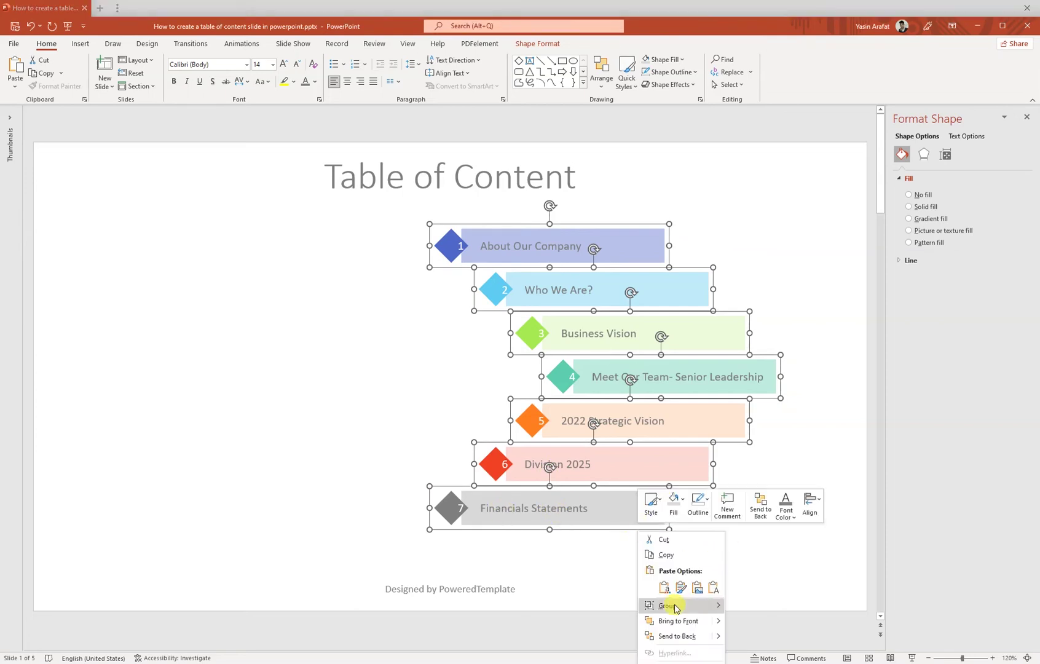
mouse_move(675, 607)
left_click(761, 639)
left_click(790, 587)
Centre-align the numbers in all seven diamonds
left_click(452, 508)
left_click(494, 463, "ctrl")
left_click(531, 420, "ctrl")
left_click(560, 376, "ctrl")
left_click(531, 333, "ctrl")
left_click(495, 289, "ctrl")
left_click(451, 245, "ctrl")
left_click(347, 81)
Reduce the left text margin of the seven diamonds so each number sits in the middle of its diamond
left_click(447, 72)
left_click(466, 189)
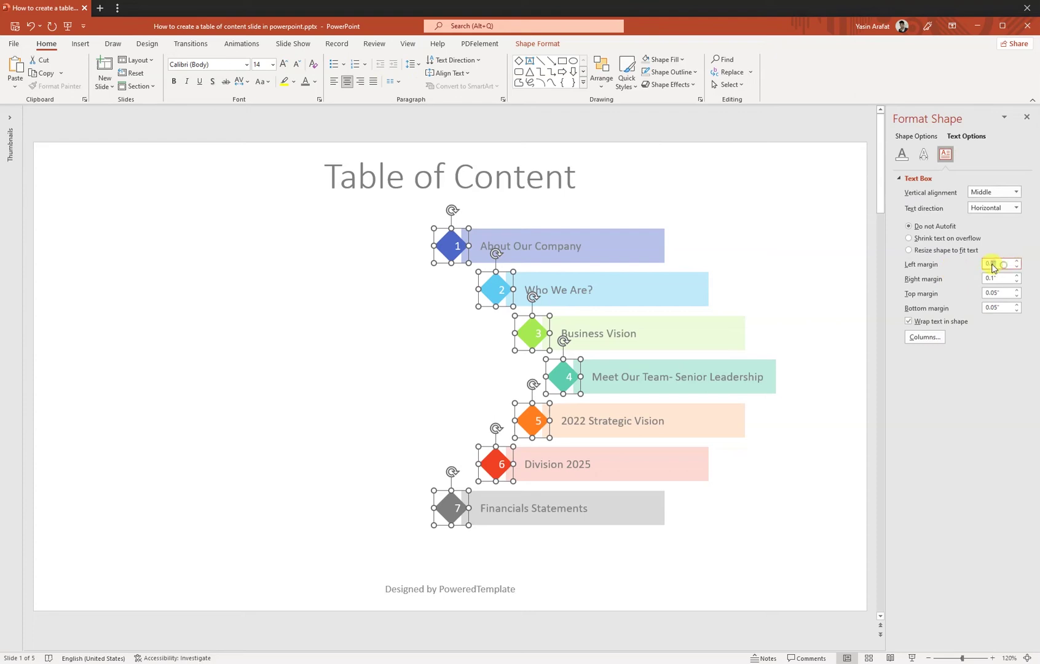
left_click(755, 518)
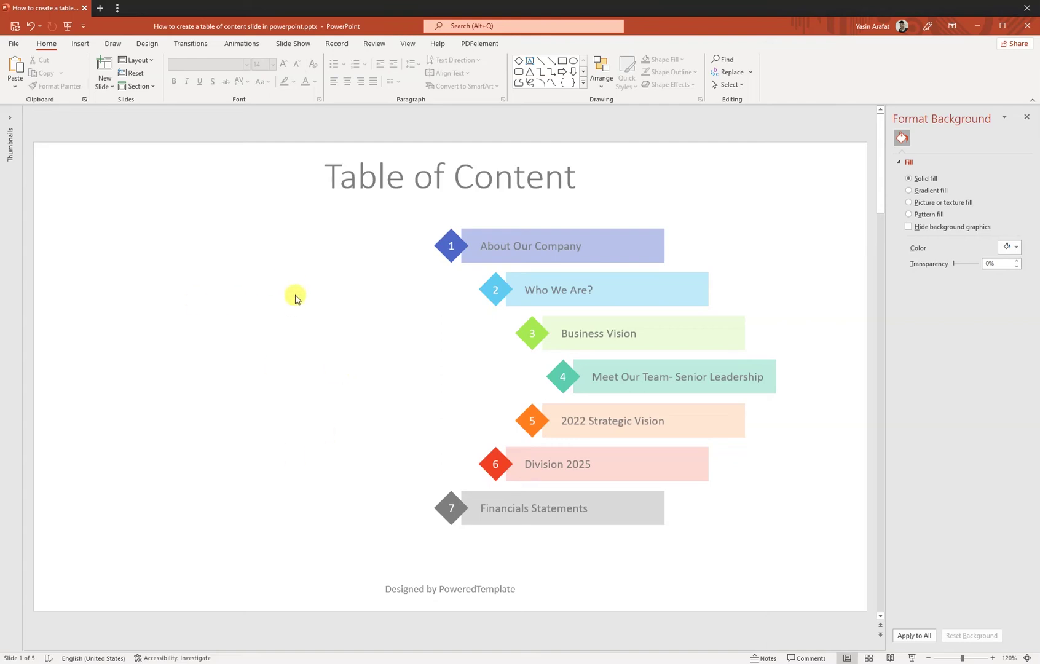
Draw a circle about 3.09" in diameter in the empty area beside the rows
left_click(80, 45)
left_click(175, 73)
left_click(225, 123)
left_click_drag(157, 272, 350, 465)
left_click_drag(286, 400, 241, 408)
Apply a gradient fill to the circle and remove its outline
left_click(852, 296)
left_click(926, 218)
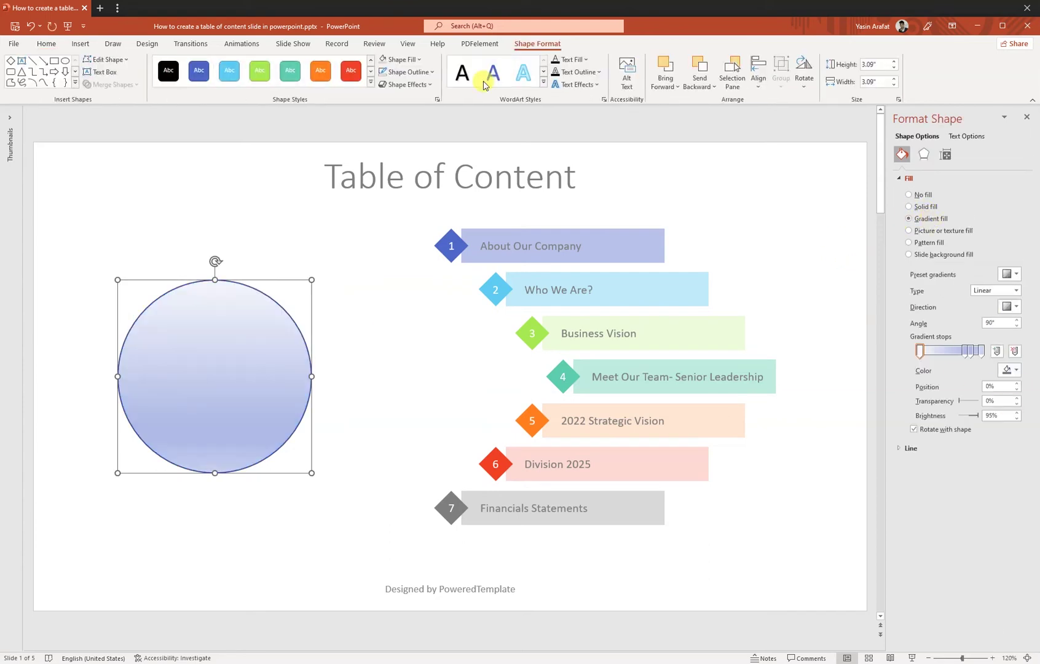
left_click(405, 72)
left_click(406, 225)
Remove the circle's middle gradient stops and colour the end stop light grey (white darkened by 5%)
left_click_drag(963, 356, 918, 355)
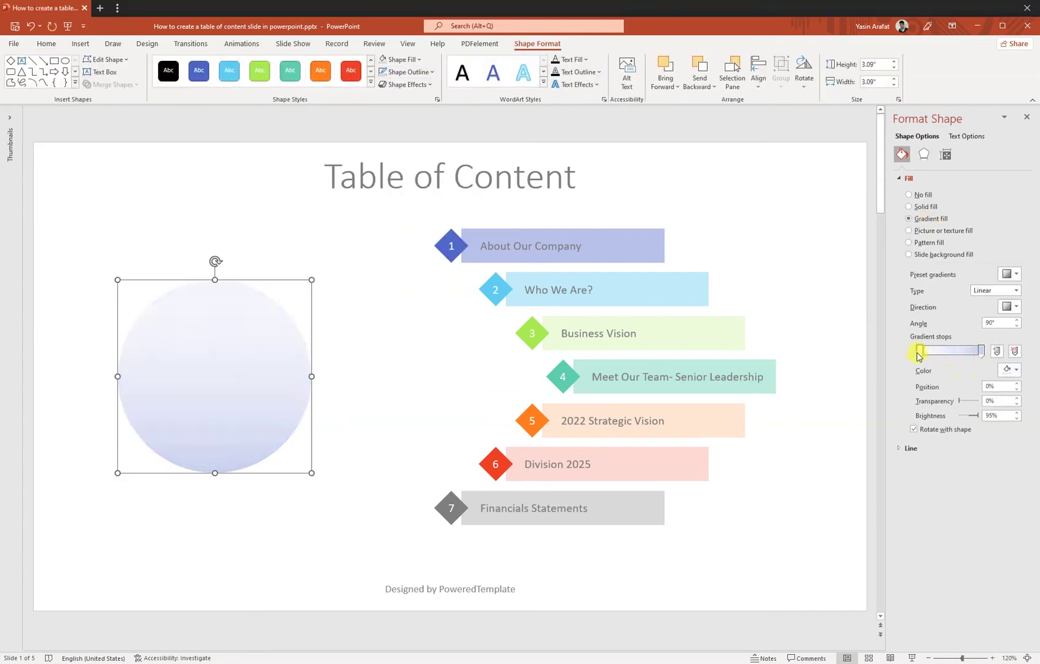
left_click(1011, 370)
left_click(954, 414)
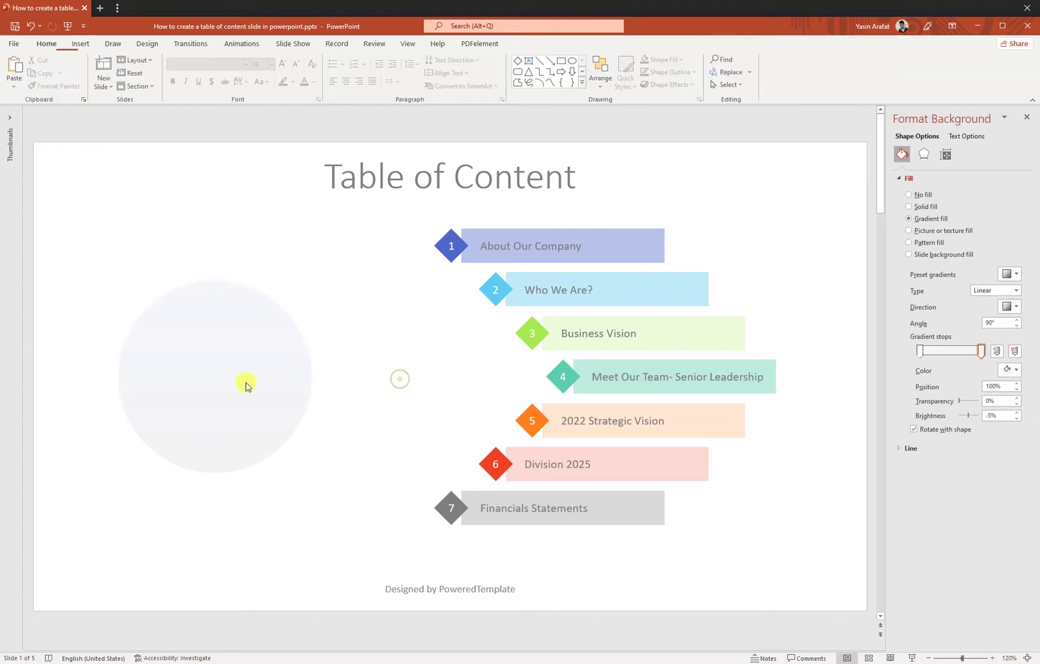
Paste a copy of the circle and give it a light grey outline with no fill
key("ctrl+c")
key("ctrl+v")
left_click(431, 72)
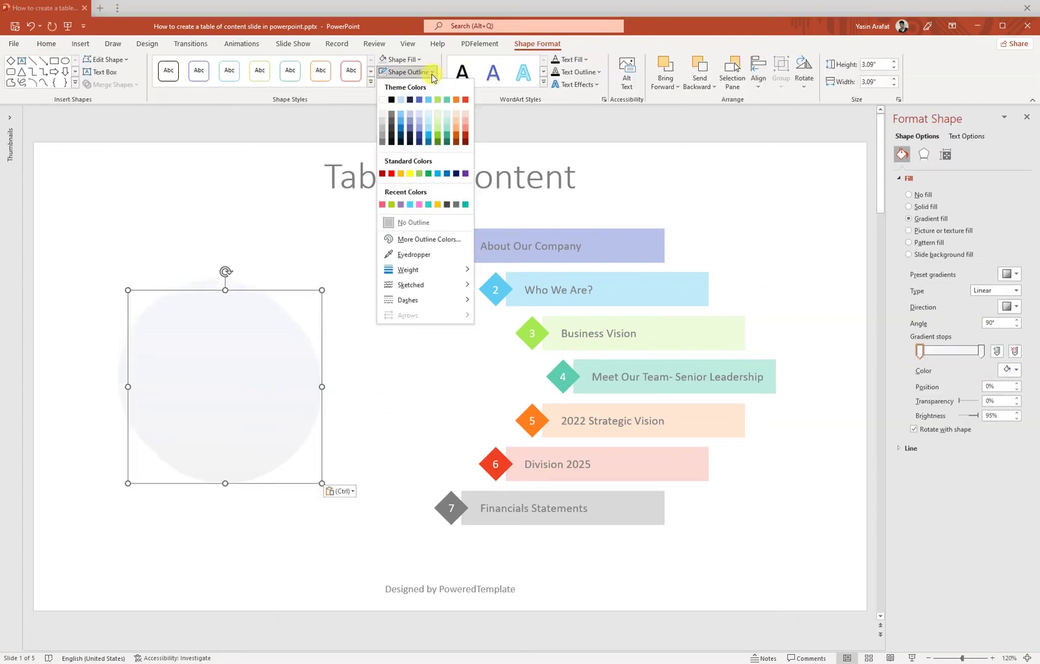
left_click(388, 116)
left_click(419, 60)
left_click(400, 211)
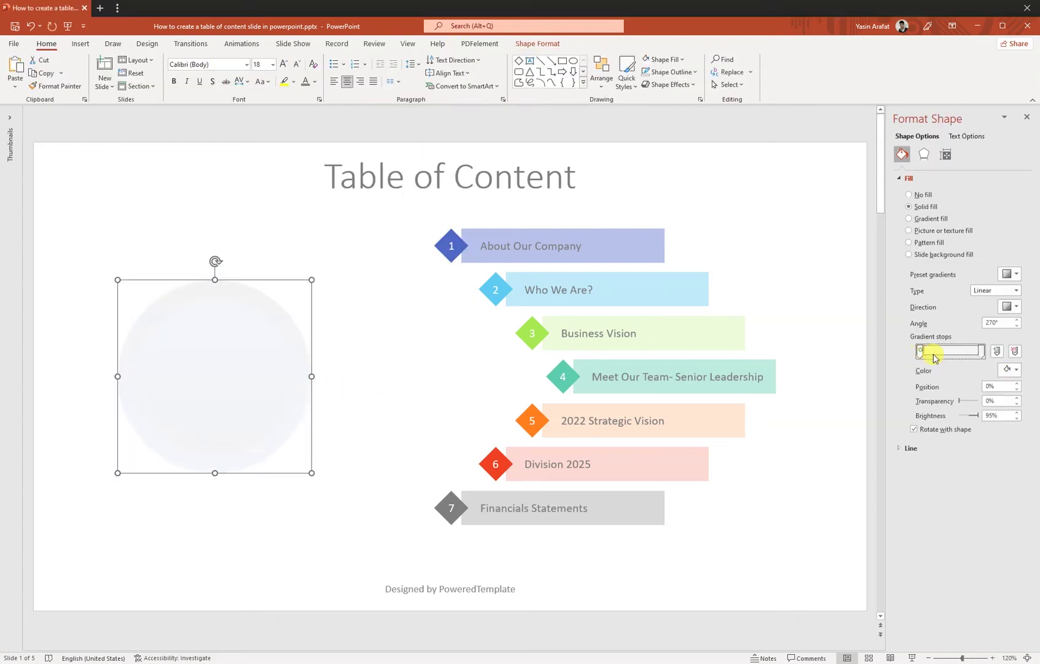
Set the ring's outline gradient to run from white to a darker grey
left_click(1011, 370)
left_click(950, 399)
left_click(981, 351)
left_click(1010, 370)
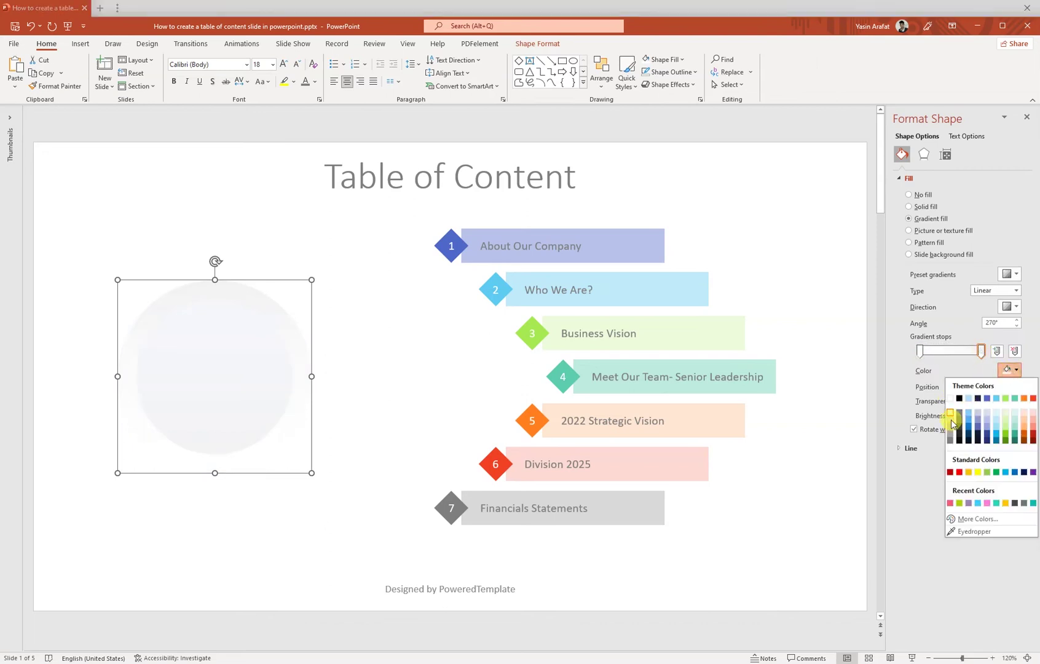
left_click(951, 420)
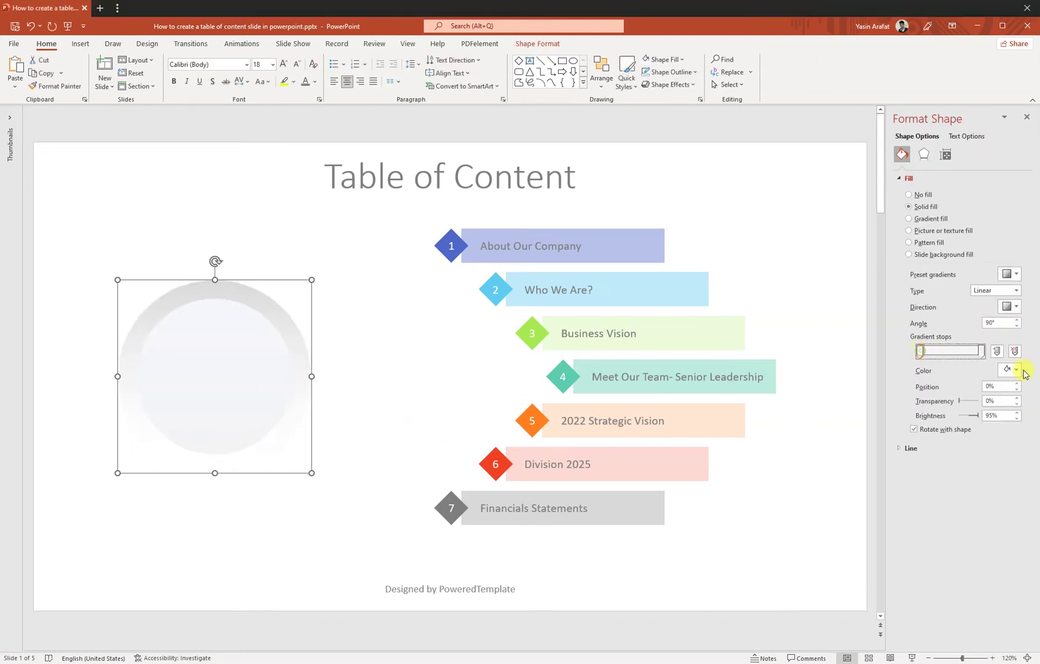
Set the first gradient stop of the base circle's fill to white
left_click(1017, 369)
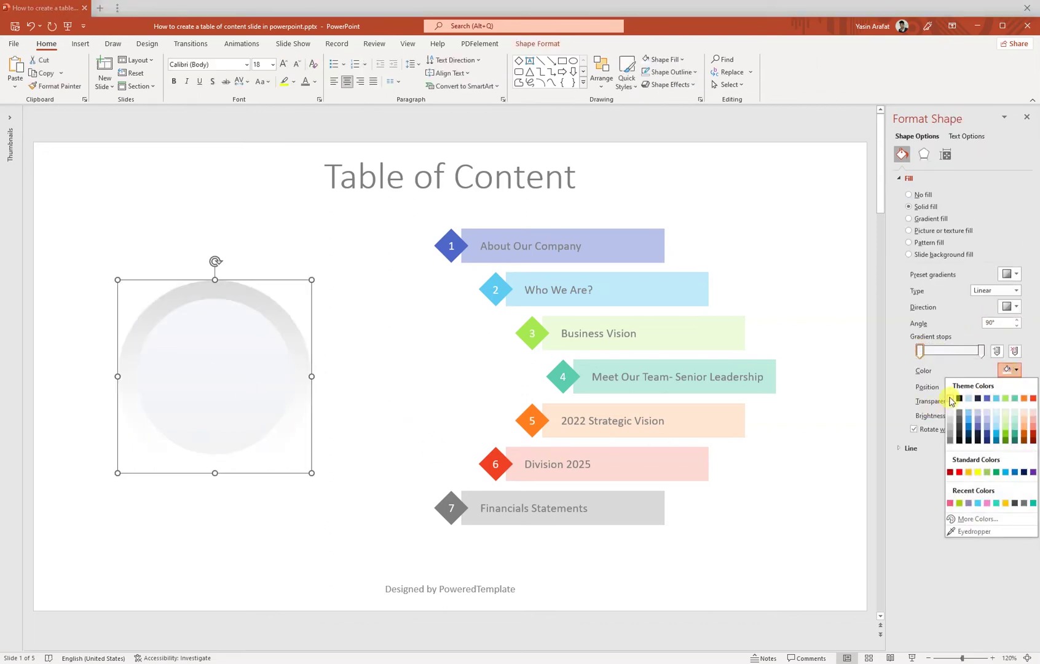
left_click(230, 551)
left_click(189, 394)
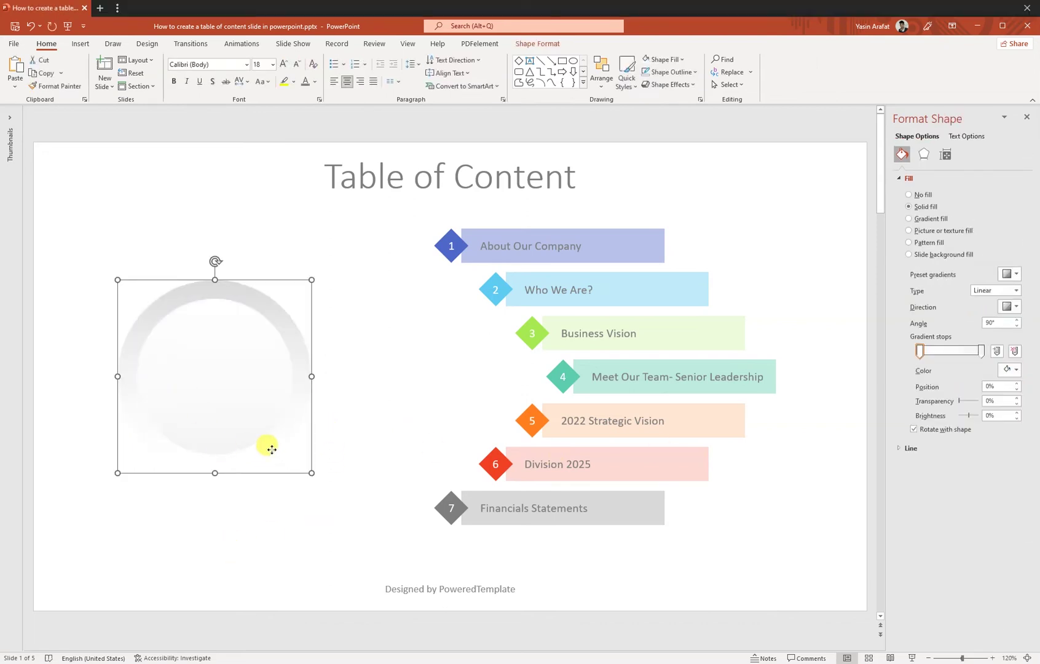
left_click(369, 348)
Group the base circle with the grey ring around it
left_click_drag(182, 391, 260, 391)
key("ctrl+z")
left_click(96, 259)
left_click(264, 309)
left_click(406, 395)
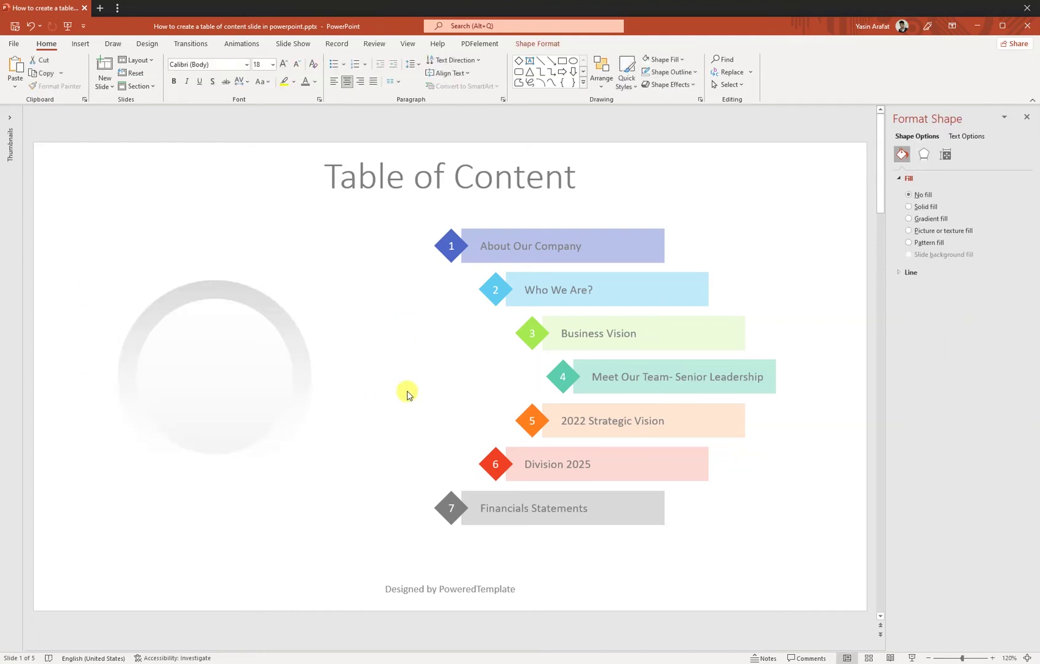
Draw a smaller circle about 2.22" in diameter inside the grey ring
left_click(233, 359)
left_click(156, 114)
left_click(80, 43)
left_click(170, 82)
left_click(188, 121)
left_click_drag(136, 288, 301, 453)
left_click_drag(238, 341, 232, 357)
left_click_drag(297, 471, 270, 438)
left_click_drag(208, 378, 219, 378)
Give the inner circle a white-to-grey gradient fill and a light grey 4½ pt outline
left_click(402, 59)
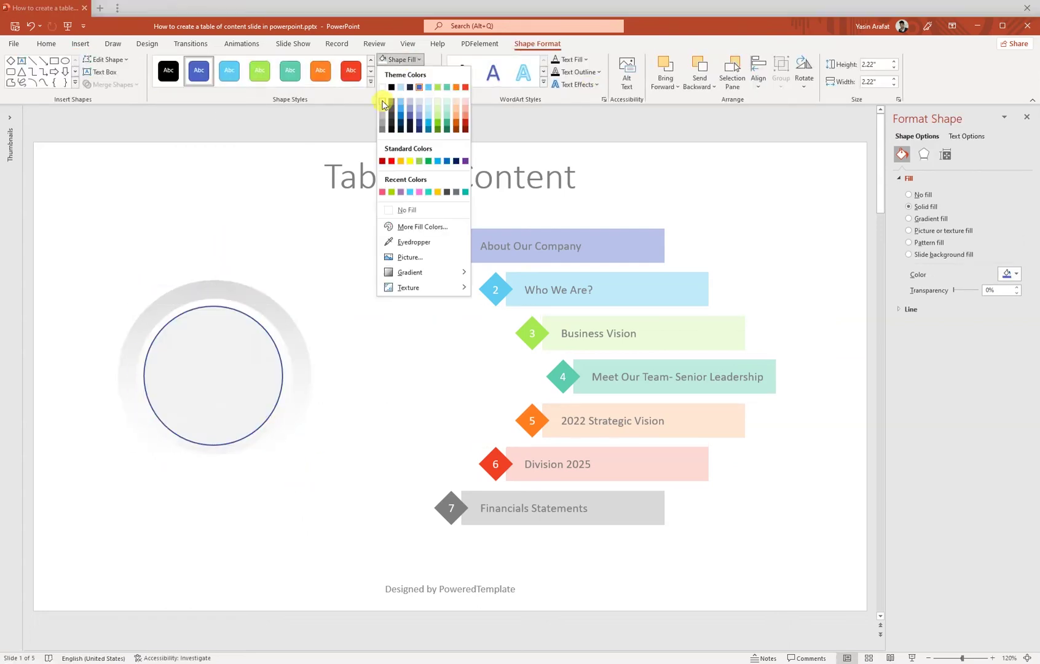
left_click(910, 219)
left_click(432, 72)
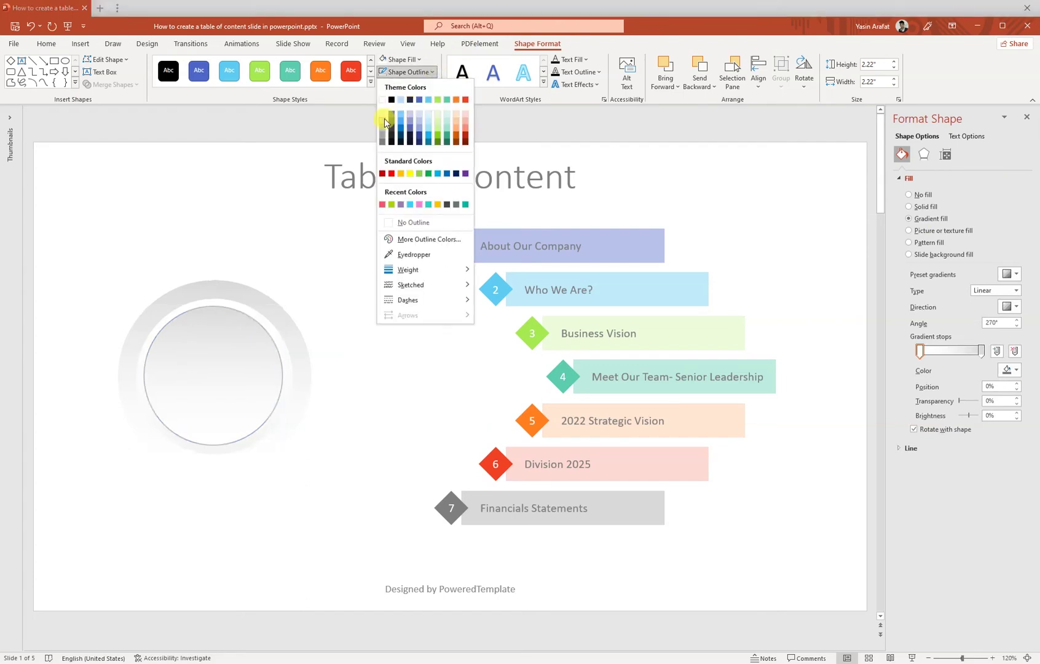
left_click(382, 114)
left_click(408, 72)
mouse_move(408, 269)
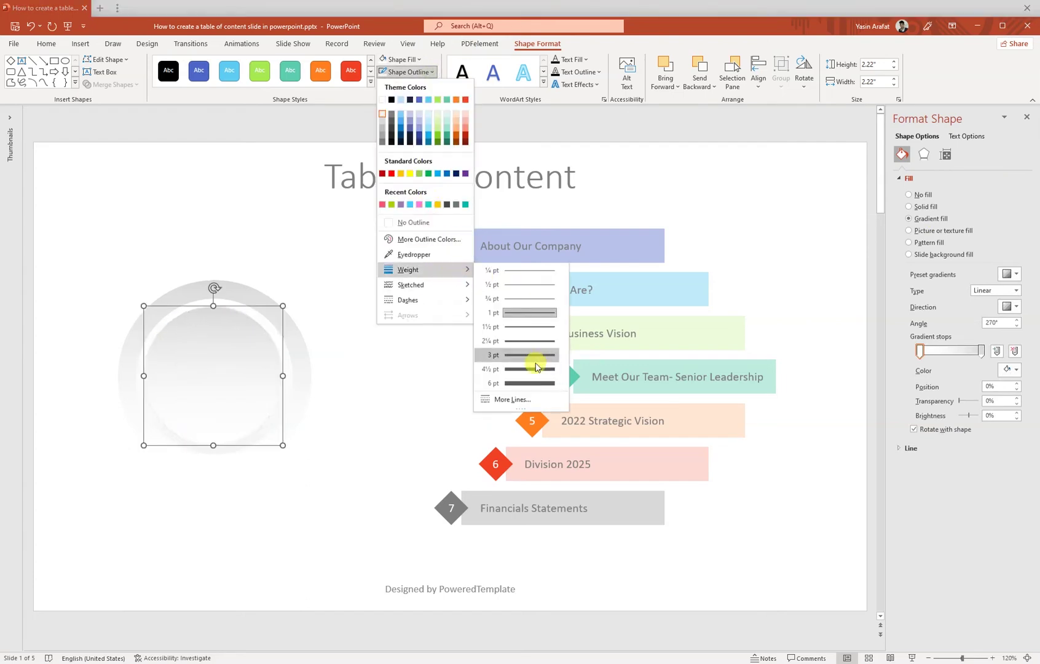
left_click(539, 370)
Enlarge the inner circle to about 2.4" in diameter and reposition it within the ring
left_click_drag(245, 378, 244, 371)
left_click_drag(282, 438, 295, 450)
left_click_drag(258, 400, 256, 403)
Align the inner circle and the ring group to the same centre, horizontally and vertically
left_click(262, 418, "shift")
left_click(288, 424)
left_click(230, 380, "shift")
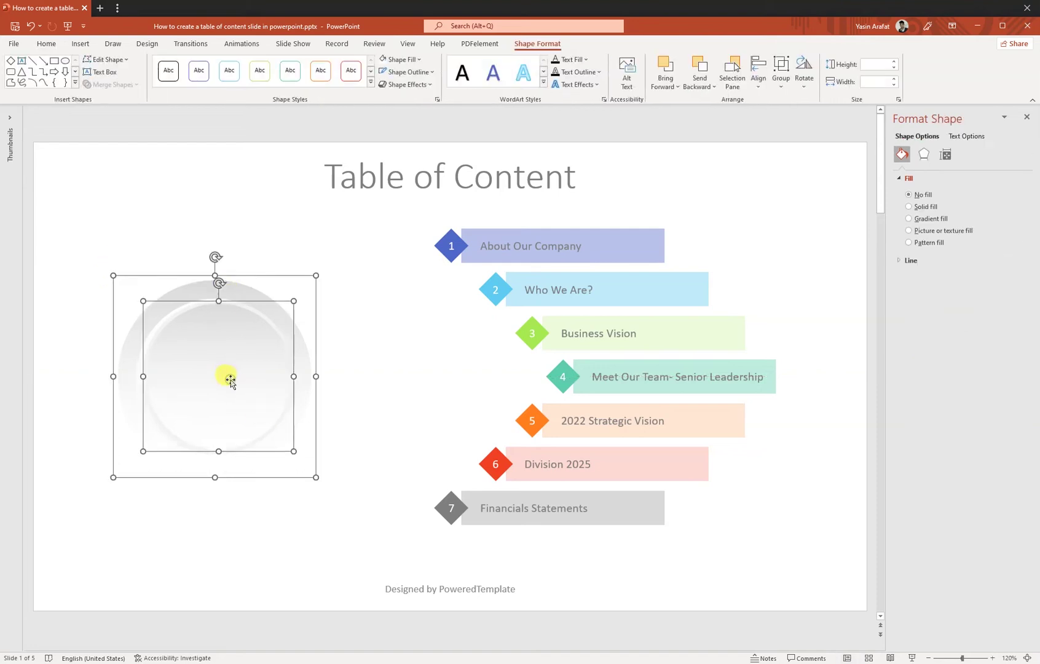
left_click(756, 82)
left_click(782, 118)
left_click(757, 81)
left_click(770, 166)
left_click(303, 549)
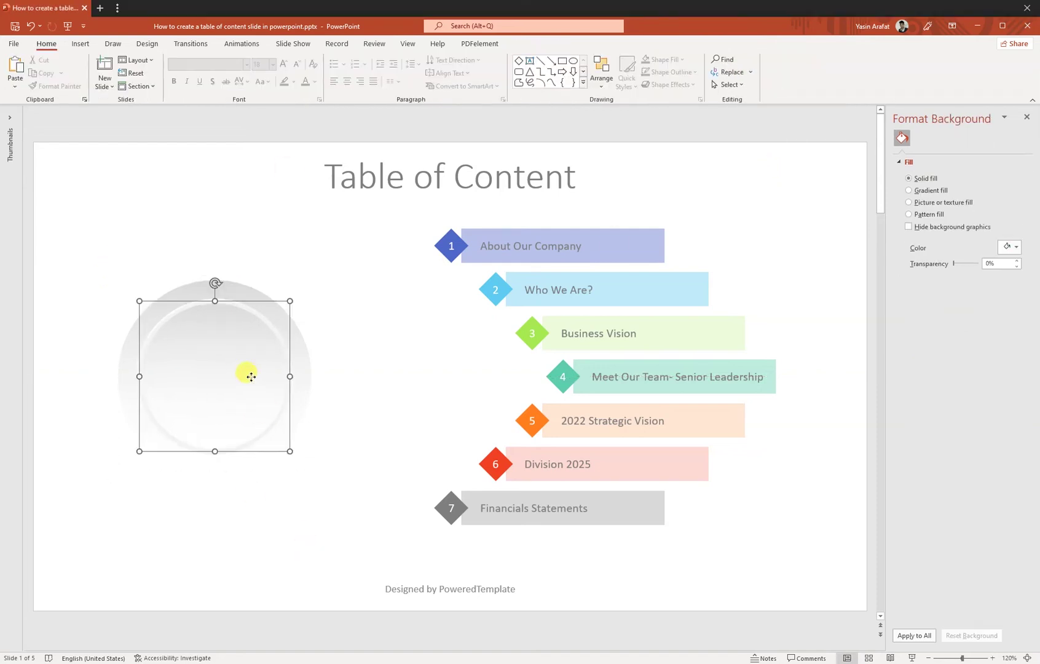
Set the inner circle's gradient angle to 90°
left_click(246, 372)
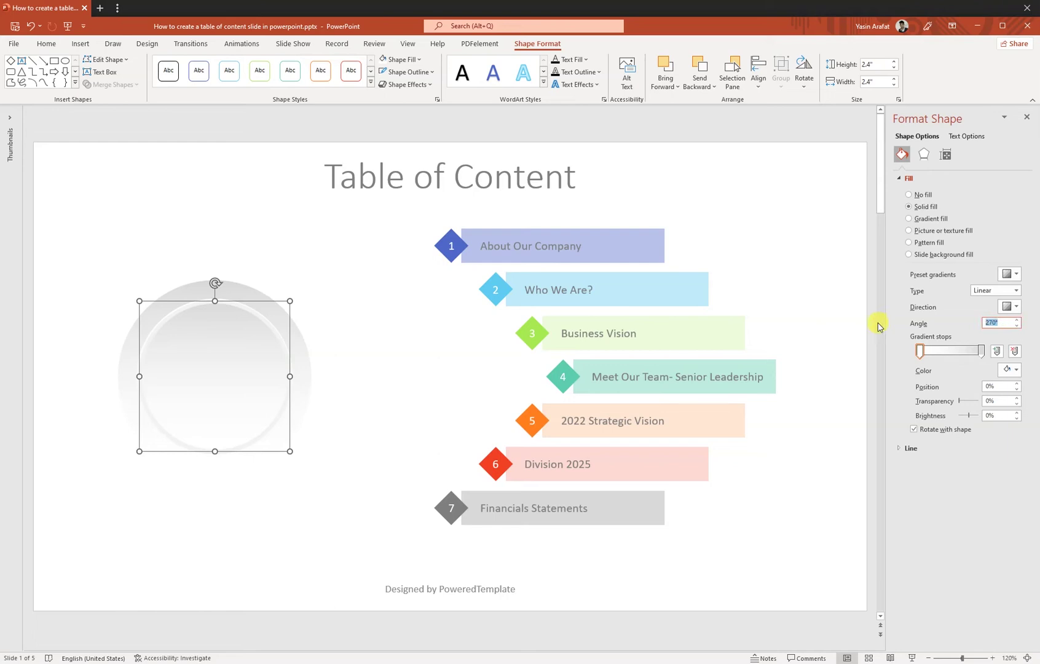
type("90")
key("Return")
left_click(264, 540)
Group the inner circle with the ring group
left_click(204, 373)
left_click(251, 461, "ctrl")
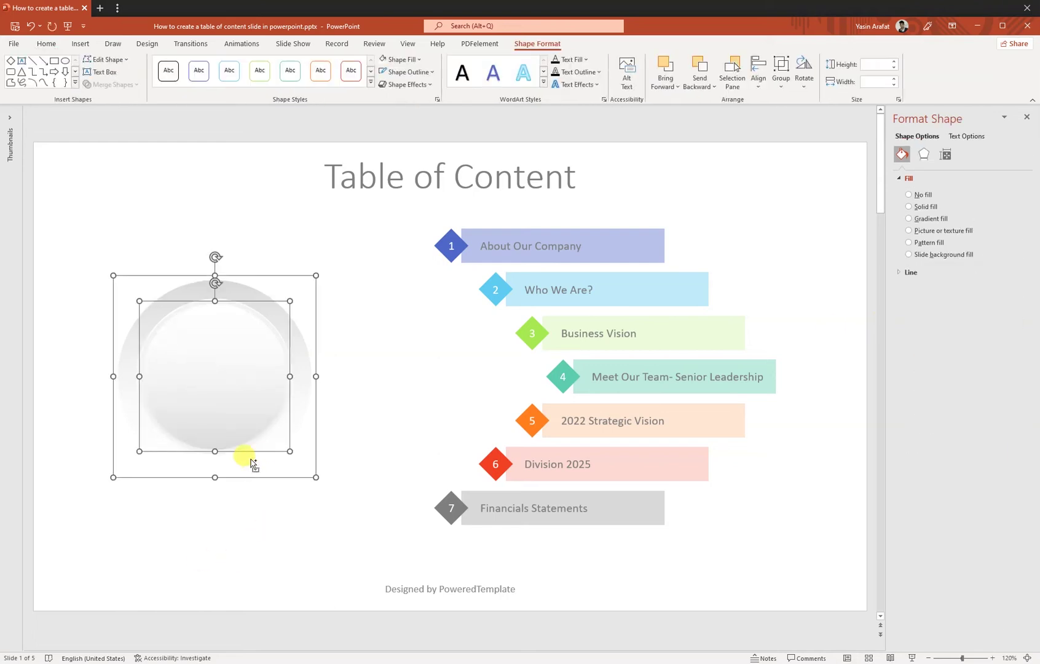
key("ctrl+g")
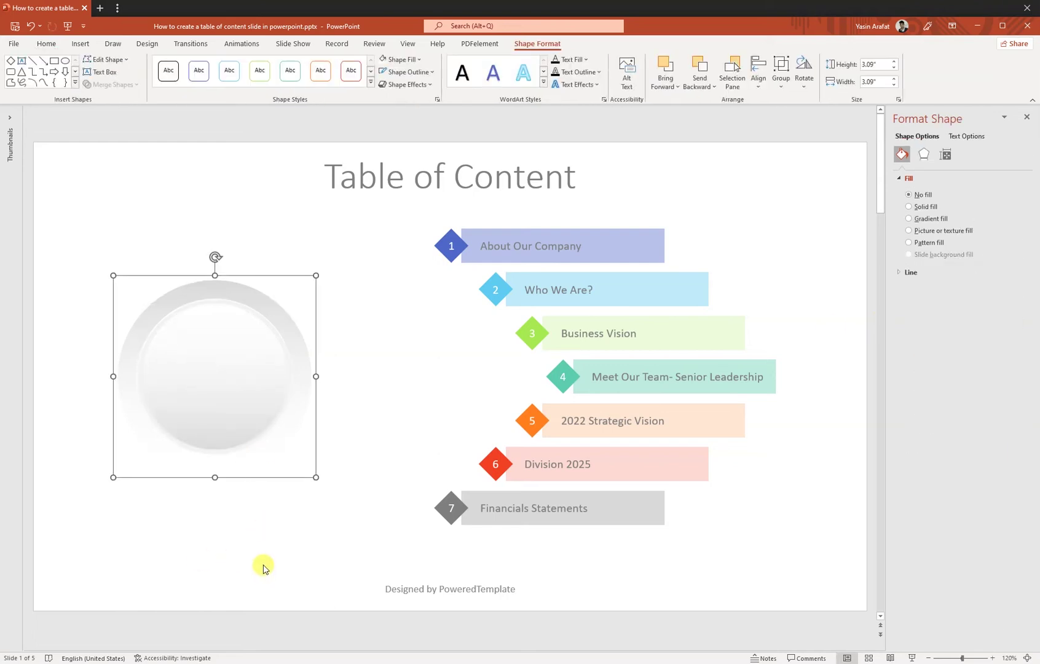
left_click(263, 567)
Draw a circle larger than the grey disc and place it over the disc
left_click(81, 44)
left_click(175, 71)
left_click(225, 116)
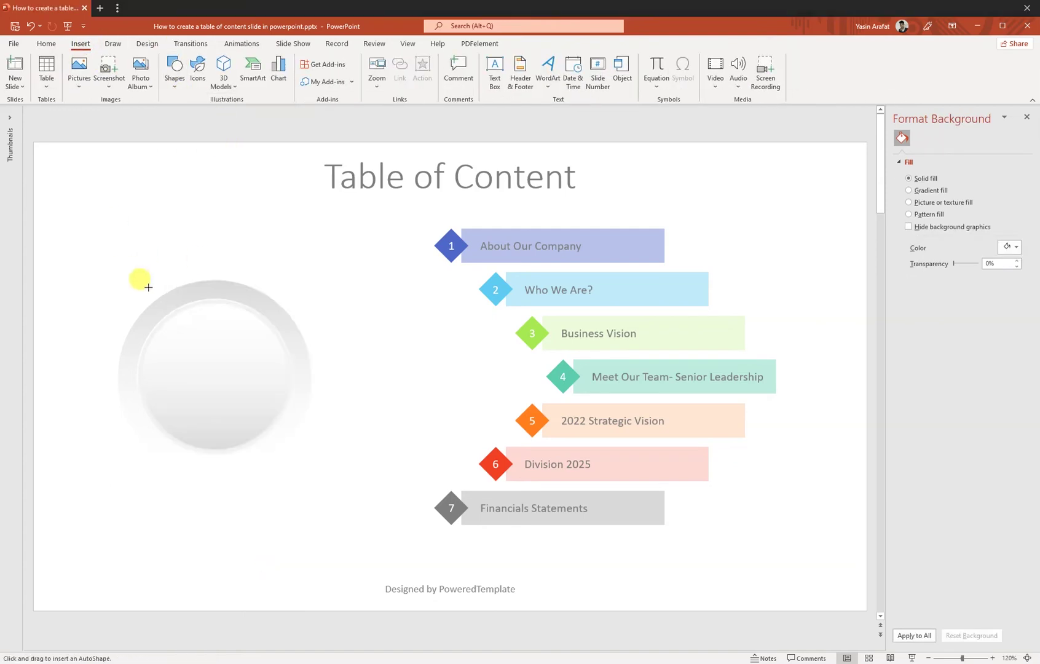
left_click_drag(151, 255, 408, 513)
left_click_drag(353, 425, 310, 420)
left_click(407, 469)
Place a slightly smaller copy of the large blue circle concentrically inside it
left_click(295, 393)
key("ctrl+f")
left_click(598, 351)
key("ctrl+v")
left_click_drag(325, 364, 303, 357)
left_click_drag(102, 515, 125, 492)
left_click_drag(289, 396, 281, 398)
left_click(291, 584)
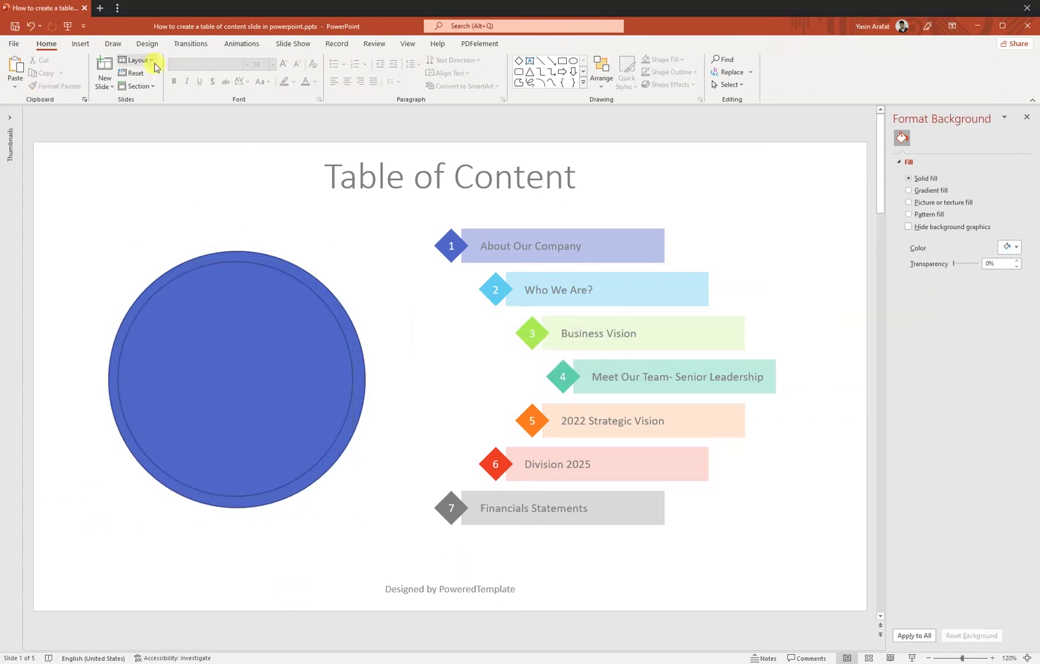
Draw a tall rectangle covering the left half of the two blue circles and extending above and below them
left_click(80, 43)
left_click(175, 71)
left_click(185, 121)
left_click_drag(222, 406, 265, 566)
Align the two large blue circles to a common centre
left_click(357, 365)
left_click(757, 73)
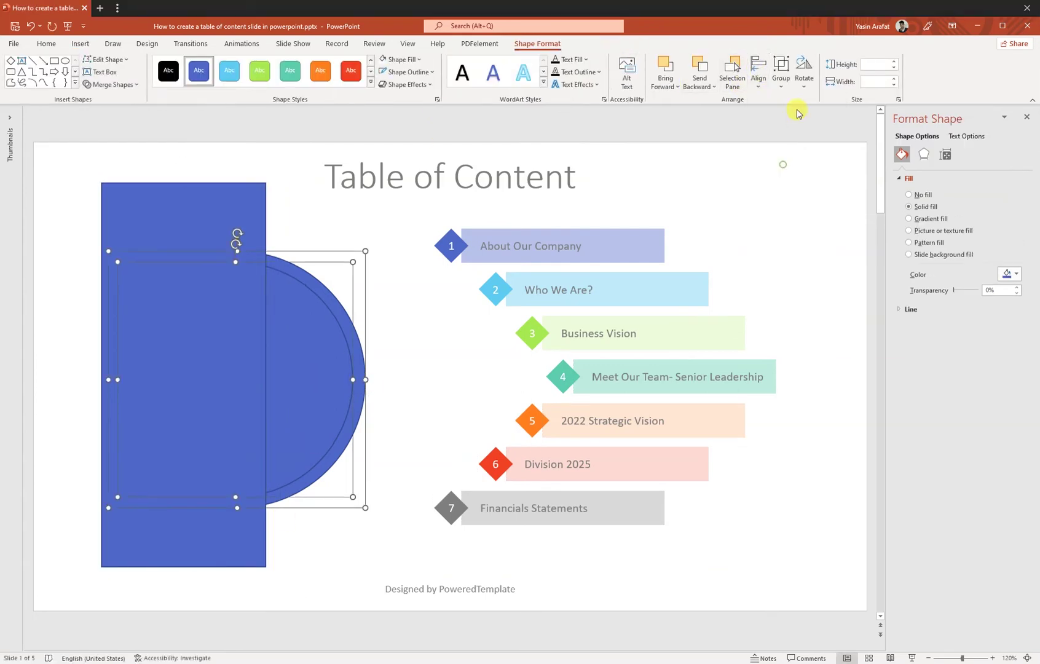
left_click(182, 209, "shift")
left_click(419, 369)
Fragment the tall rectangle and the two concentric blue circles into separate pieces
left_click(279, 344)
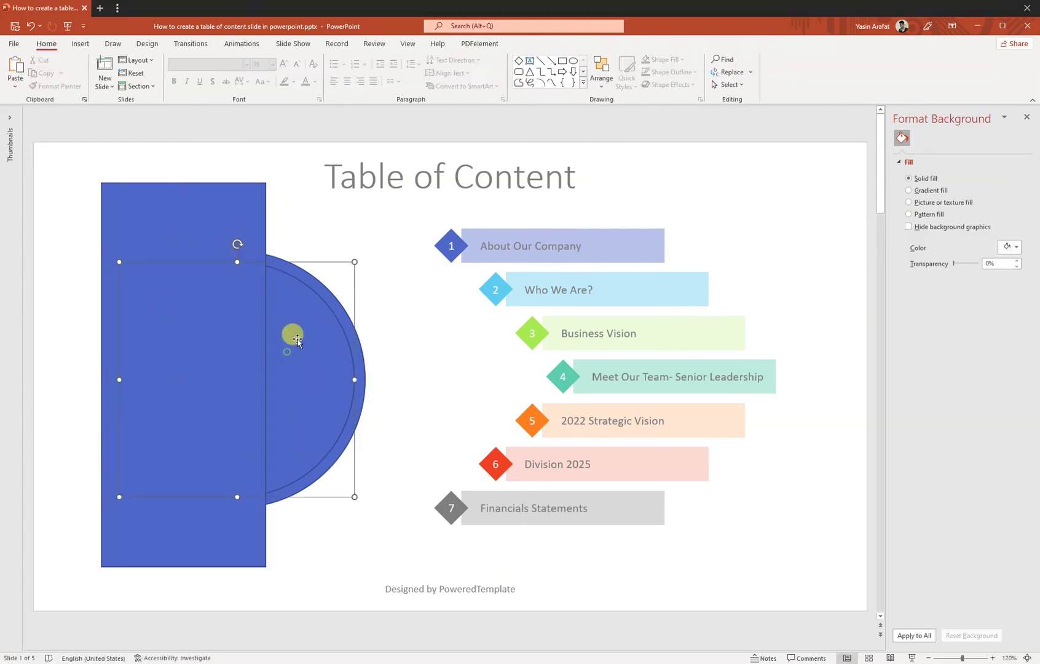
left_click(234, 213, "shift")
left_click(296, 273, "shift")
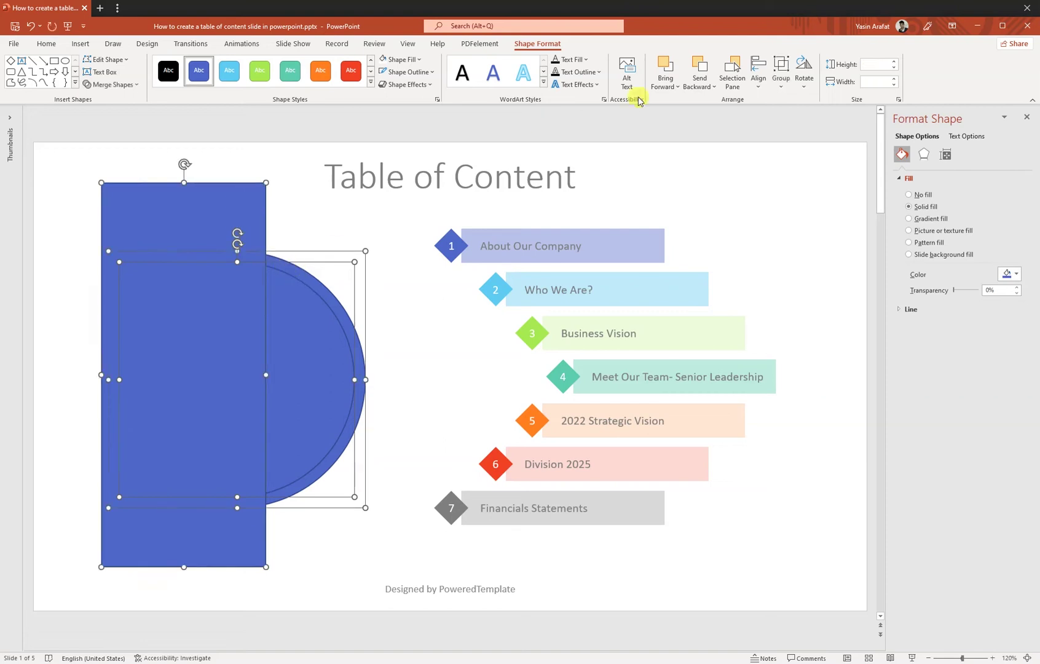
left_click(123, 84)
left_click(110, 131)
Delete the rectangle and circle fragments, keeping only the thin curved band between the two circles' right halves
left_click(158, 226)
key("Delete")
left_click(209, 309)
key("Delete")
left_click(243, 257)
key("Delete")
left_click(309, 318)
key("Delete")
Remove the arc's outline and fill it with light grey
left_click(334, 304)
left_click(679, 72)
left_click(666, 222)
left_click(690, 65)
left_click(645, 97)
Move the grey arc closer to the disc's right side and align it vertically with the disc
left_click_drag(348, 434, 325, 451)
mouse_move(339, 520)
left_mouse_down()
mouse_move(319, 480)
mouse_move(339, 520)
left_mouse_up()
left_click_drag(319, 465, 319, 449)
left_click(204, 403, "shift")
left_click(600, 74)
mouse_move(624, 252)
left_click(702, 323)
left_click(364, 411)
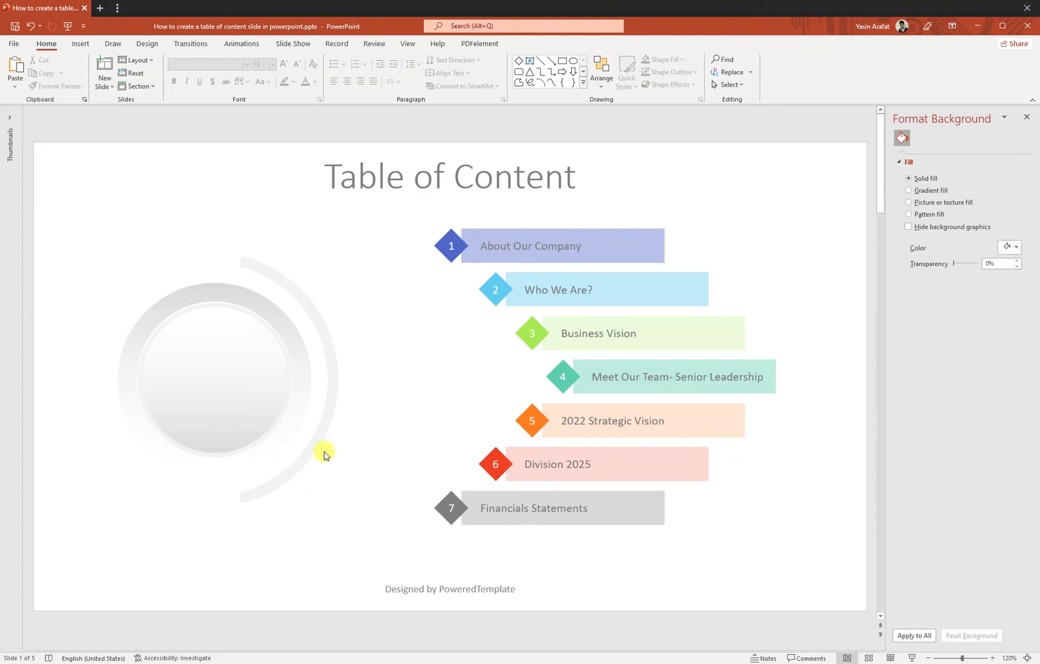
Group the grey disc and the arc into one object
left_click(311, 407)
left_click(332, 402, "shift")
key("ctrl+g")
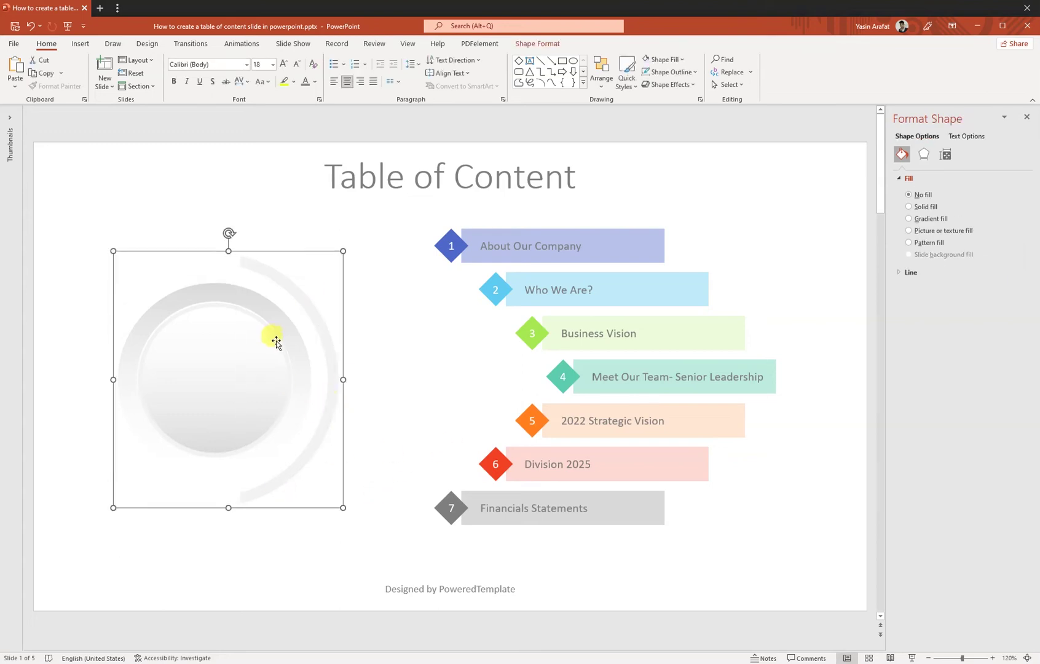
Try to enlarge and reposition the grouped disc and arc graphic
left_click_drag(346, 248, 382, 209)
left_click_drag(255, 362, 236, 374)
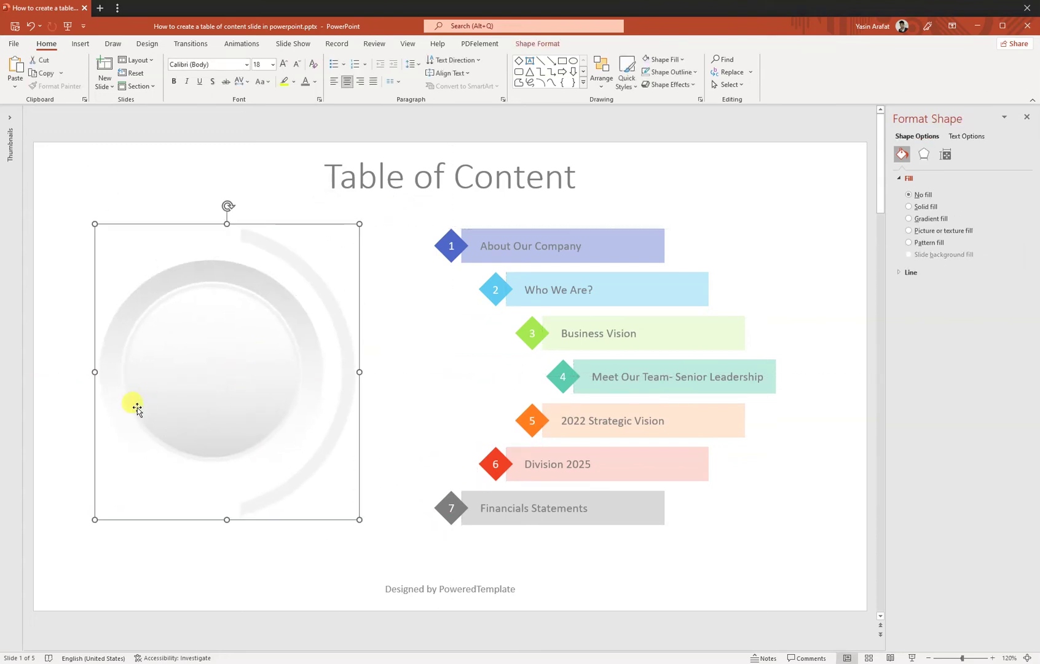
left_click(218, 584)
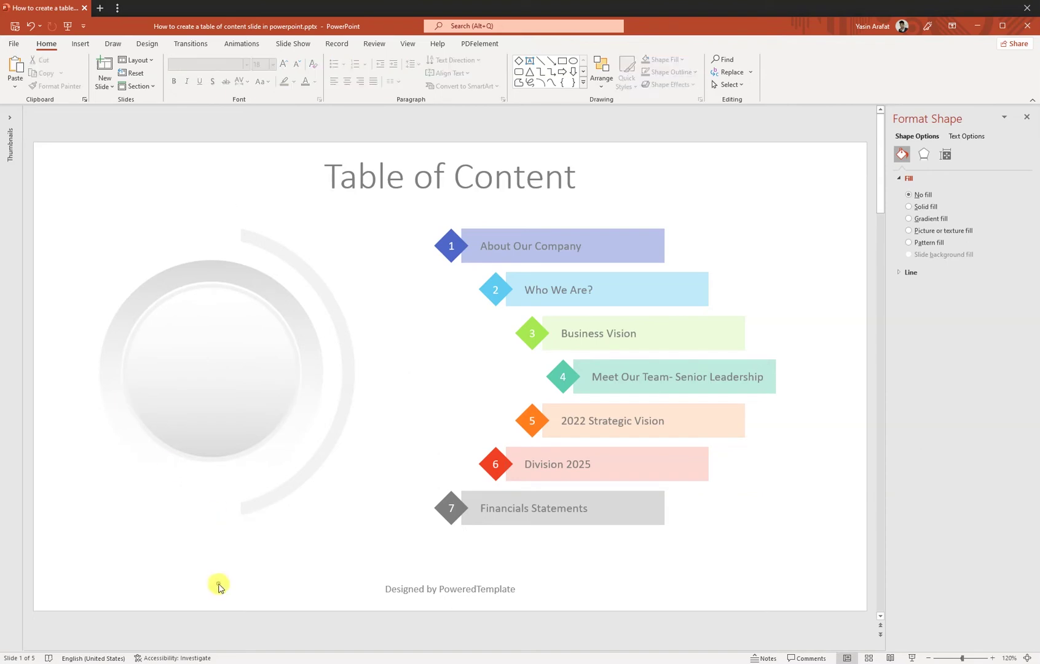
key("ctrl+z")
key("ctrl+z")
left_click(268, 583)
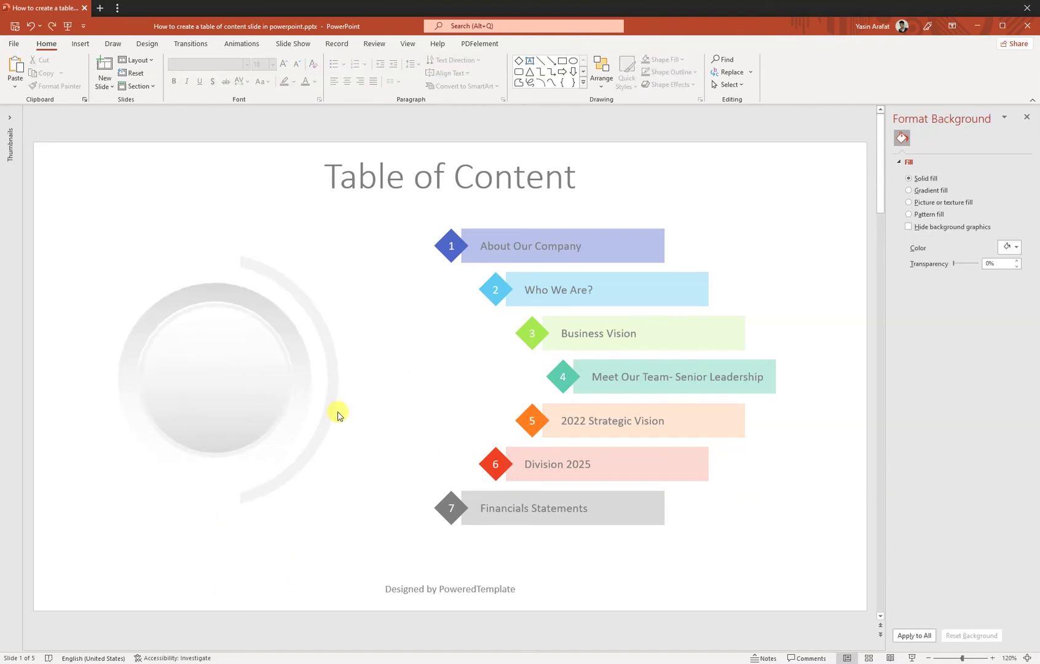
Draw a small circle about 0.34" in diameter on the arc's rightmost point and remove its outline
left_click(80, 44)
left_click(175, 69)
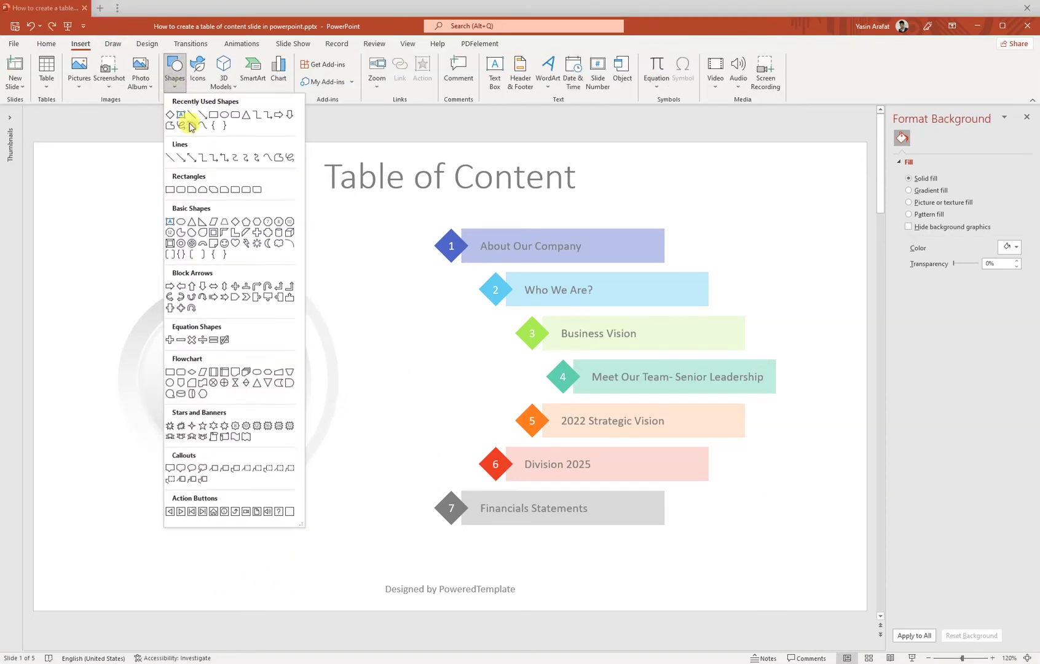
left_click(223, 116)
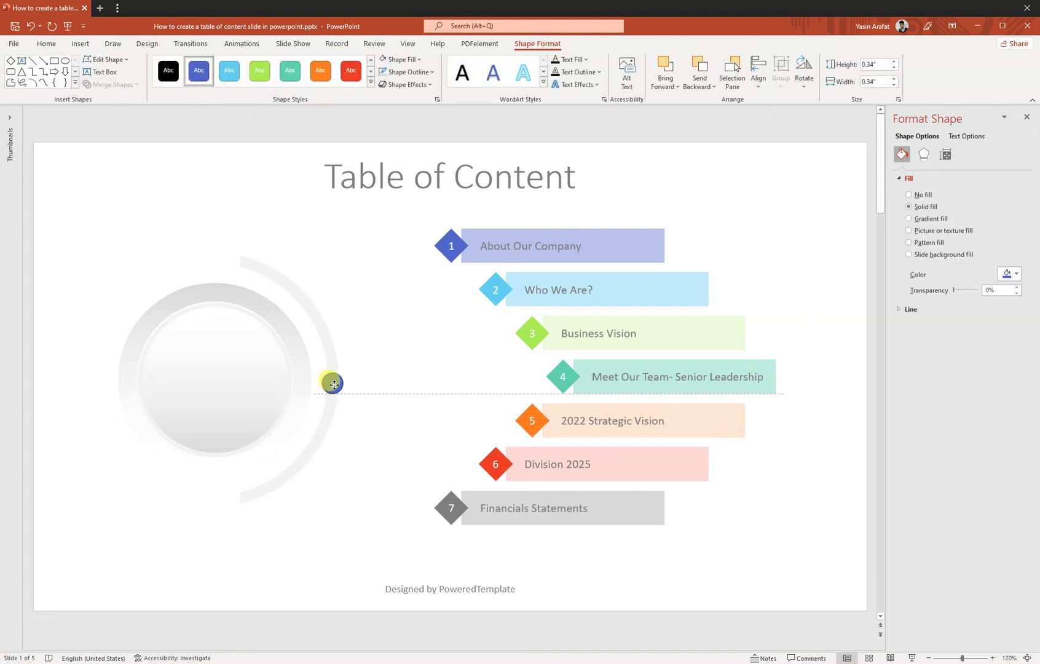
left_click(431, 75)
left_click(409, 215)
Duplicate the small blue circle and place the copies upward along the arc
key("ctrl+c")
key("ctrl+v")
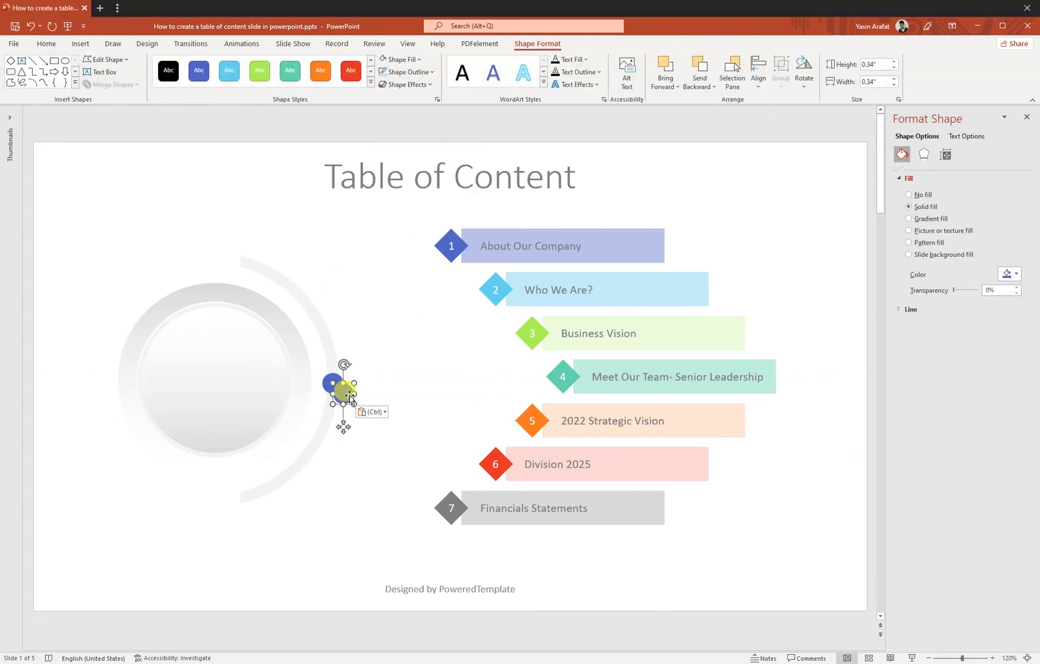
key("ctrl+c")
key("ctrl+v")
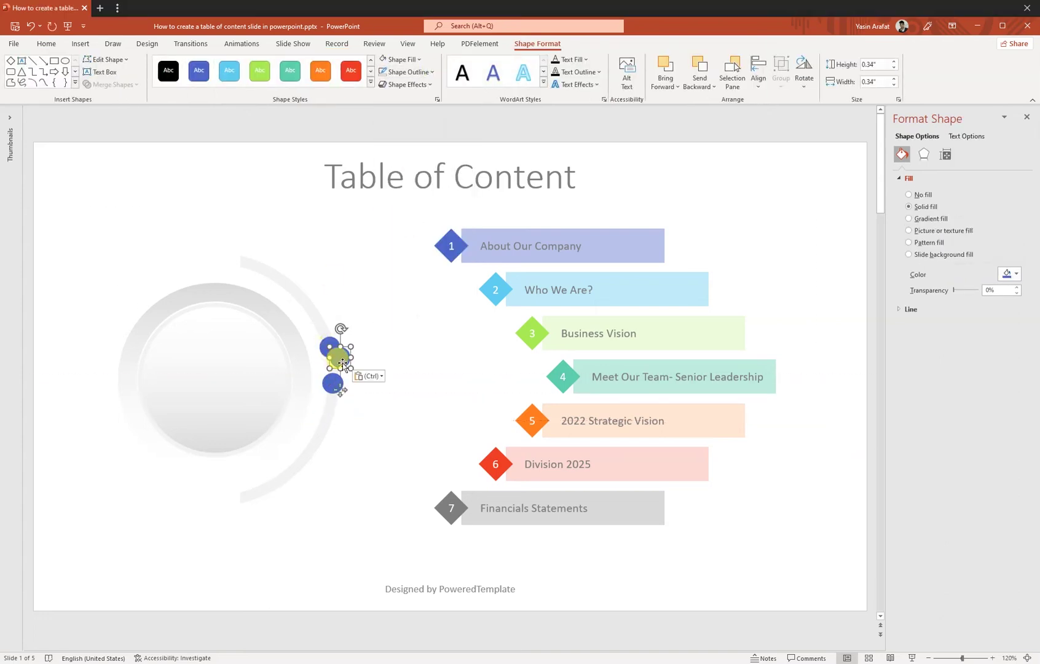